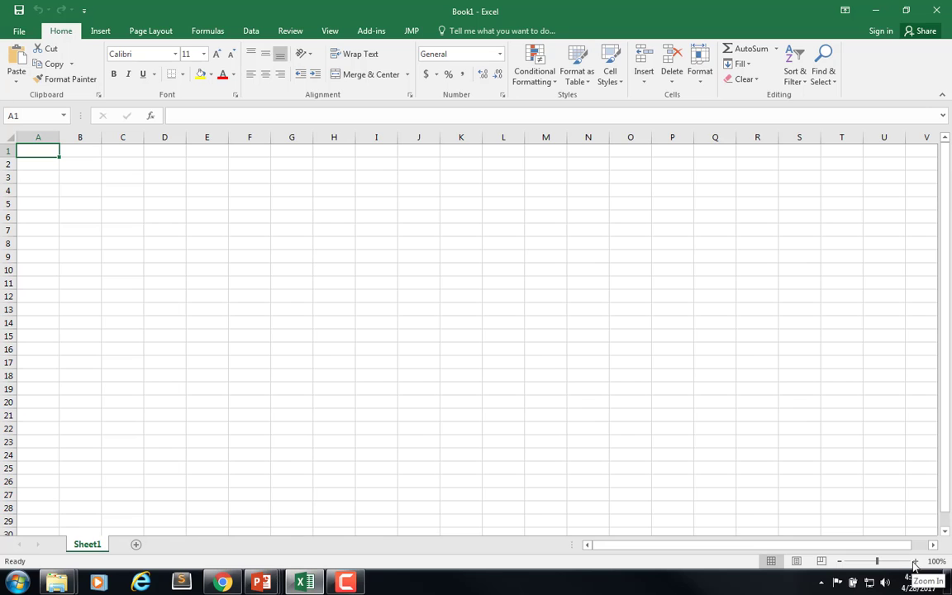
Step: Enter the city headers Omaha, Charlotte, Cincy and NYC in cells B1 to E1
scroll(323, 350, "up", 5, "ctrl")
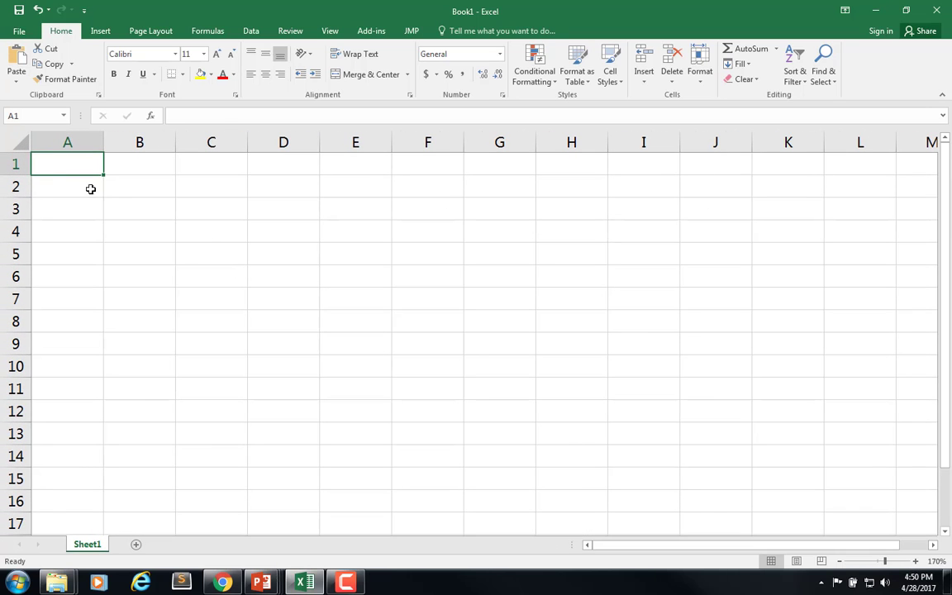
left_click(142, 161)
type("Omaha")
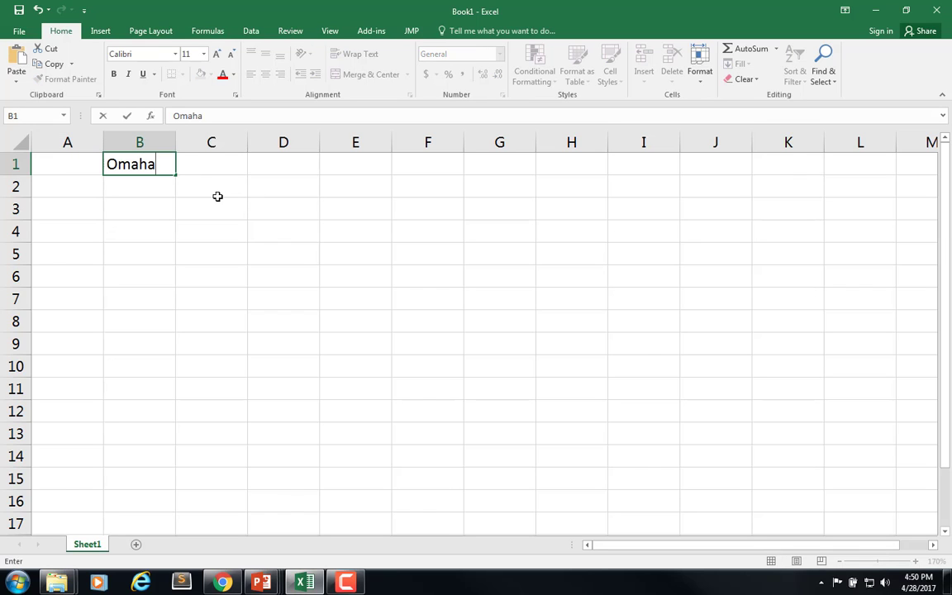
key("Tab")
type("Charlotte")
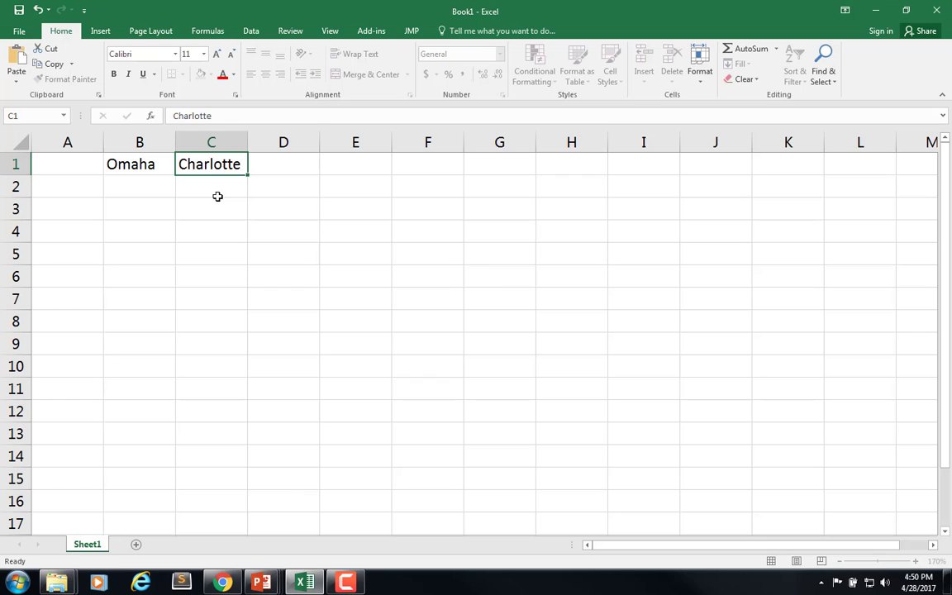
key("Tab")
type("Cincy")
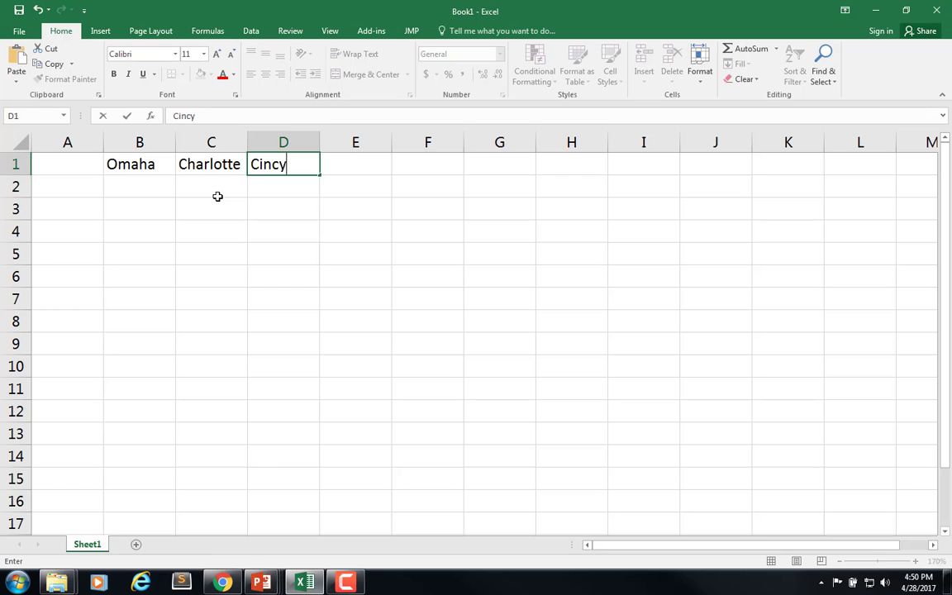
key("Tab")
type("NYC")
key("Return")
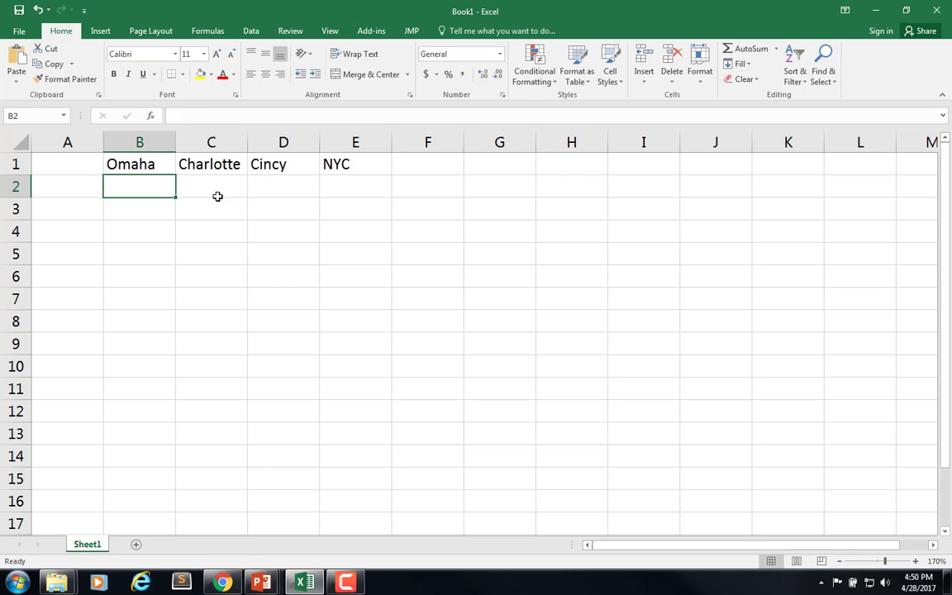
Step: Enter the three people's surnames as row labels in cells A2 to A4
key("Left")
type("Smith")
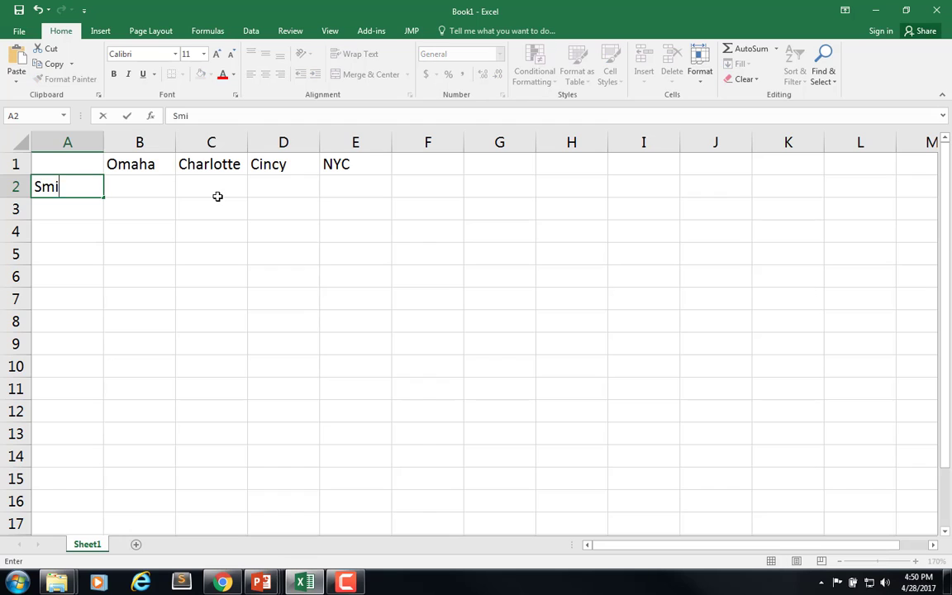
key("Return")
type("Jones")
key("Return")
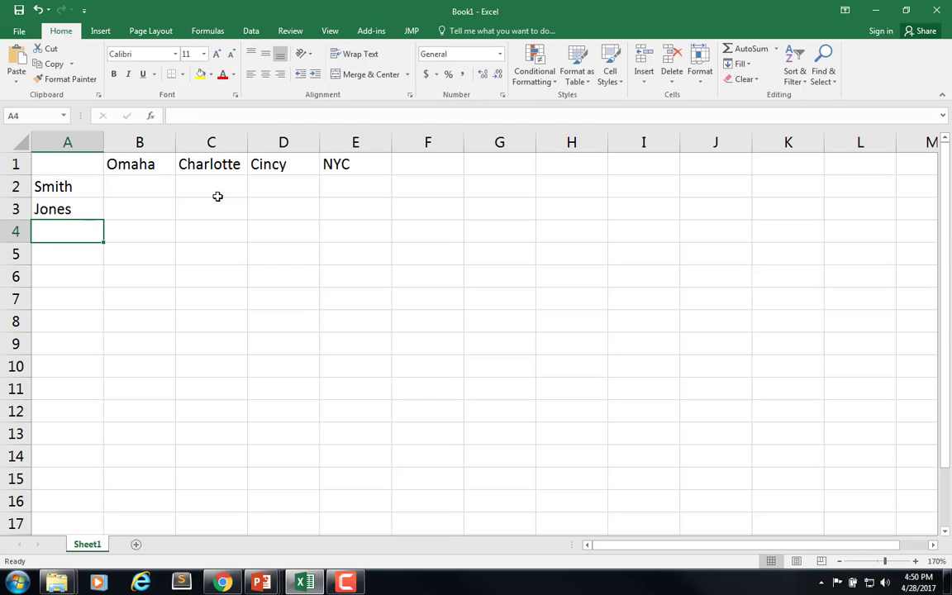
type("Torres")
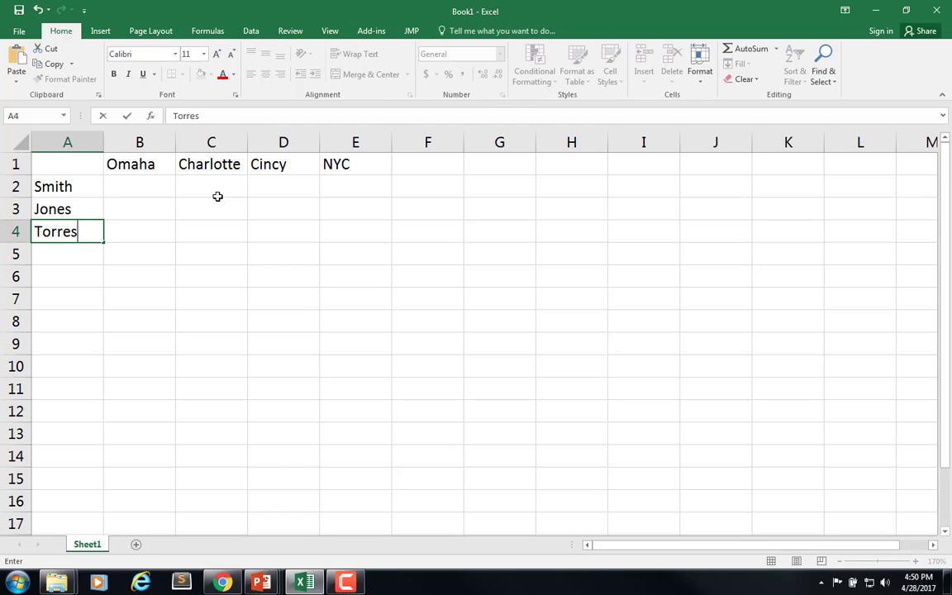
key("Return")
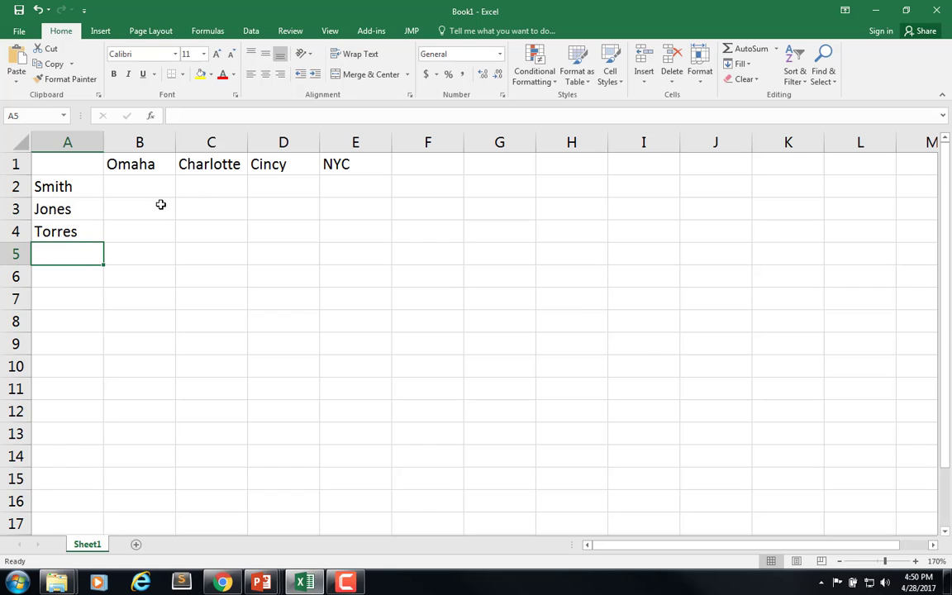
Step: Fill the empty assignment range B2:E4 with the lightest blue theme colour
left_click_drag(145, 185, 348, 239)
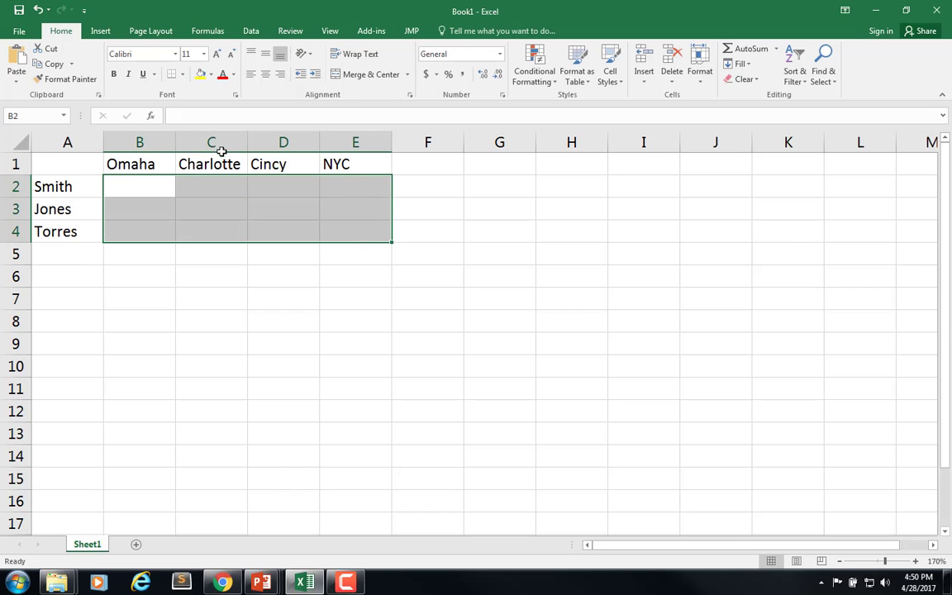
left_click(210, 75)
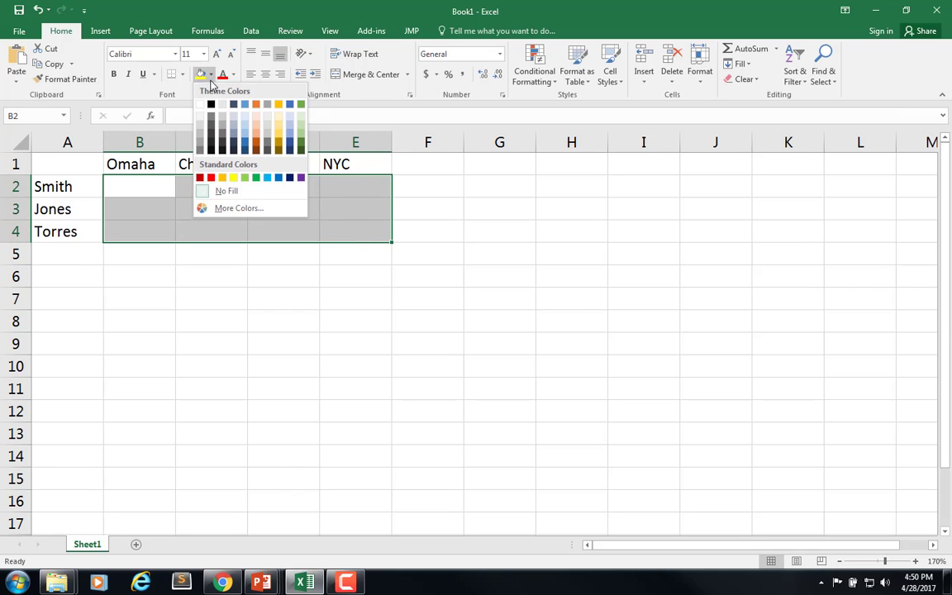
left_click(245, 119)
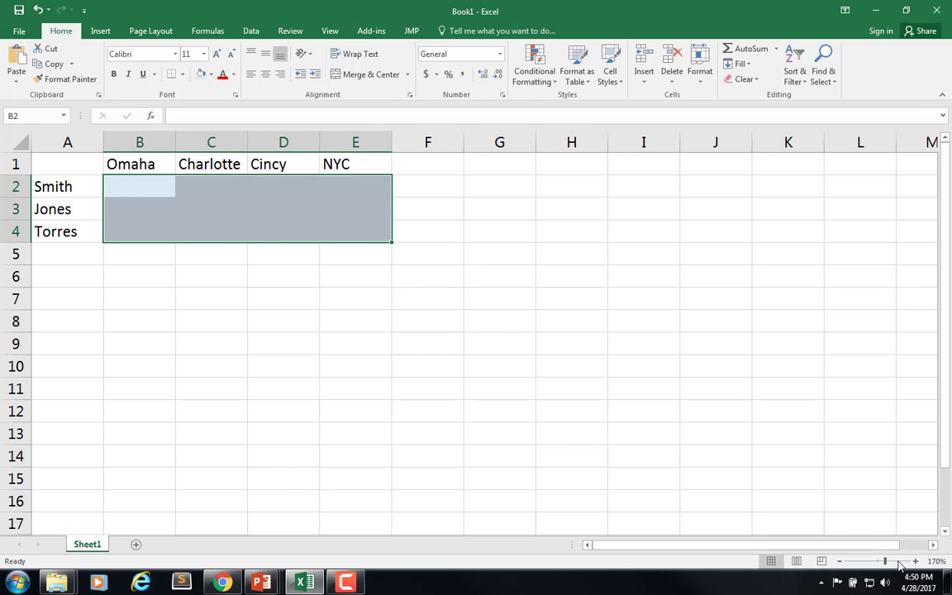
scroll(455, 362, "up", 2)
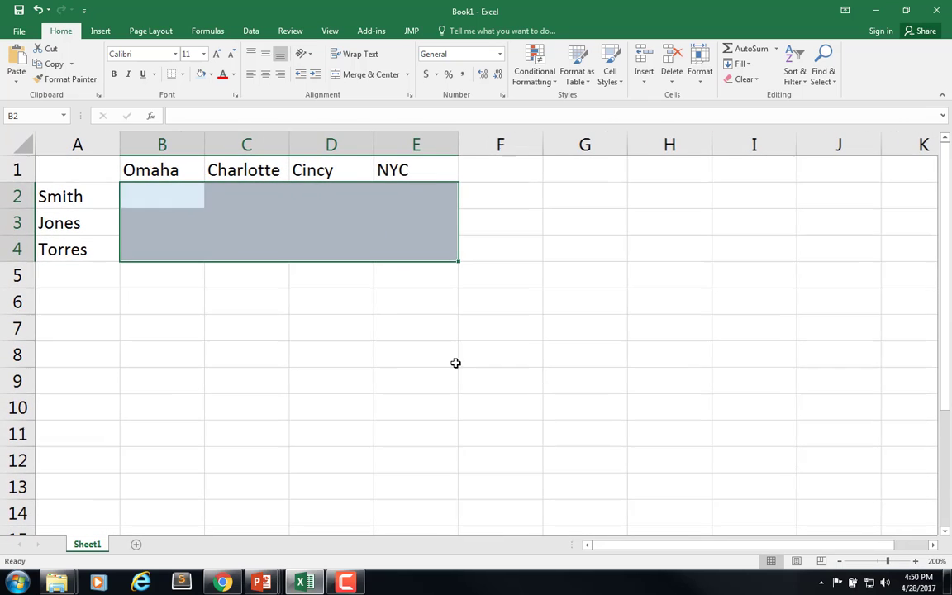
left_click(369, 295)
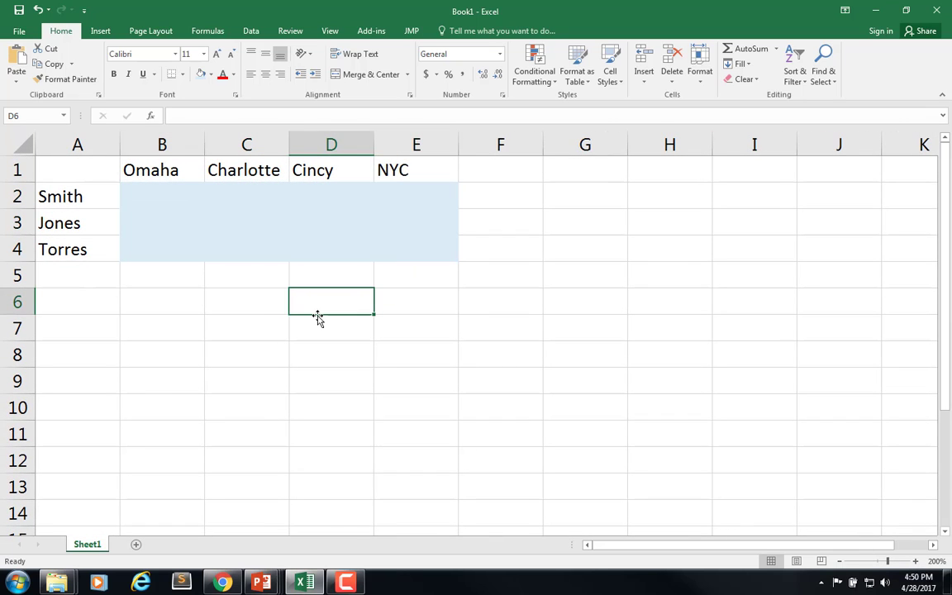
left_click(151, 195)
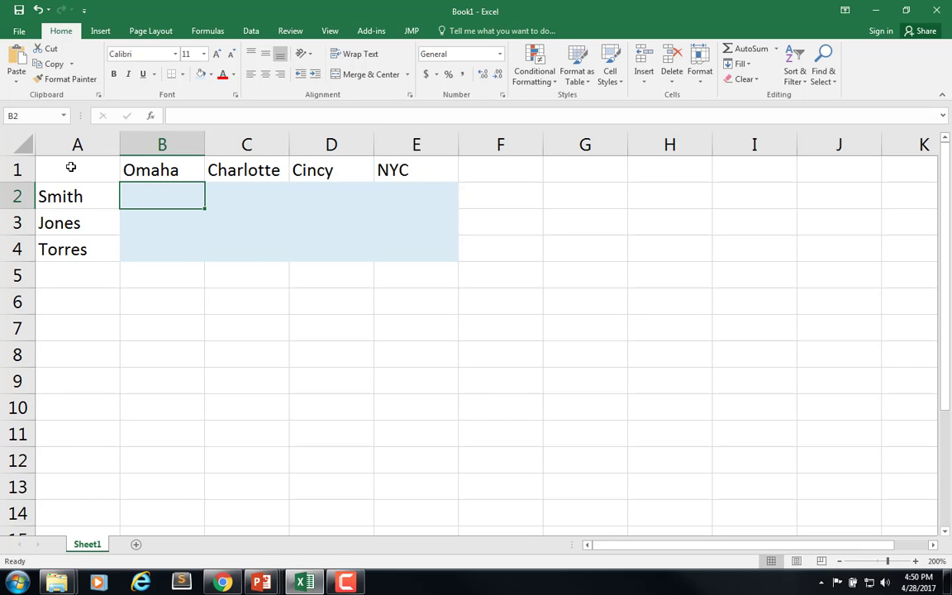
Step: Copy the city header row A1:E1 into row 7, starting at A7
left_click_drag(66, 164, 378, 168)
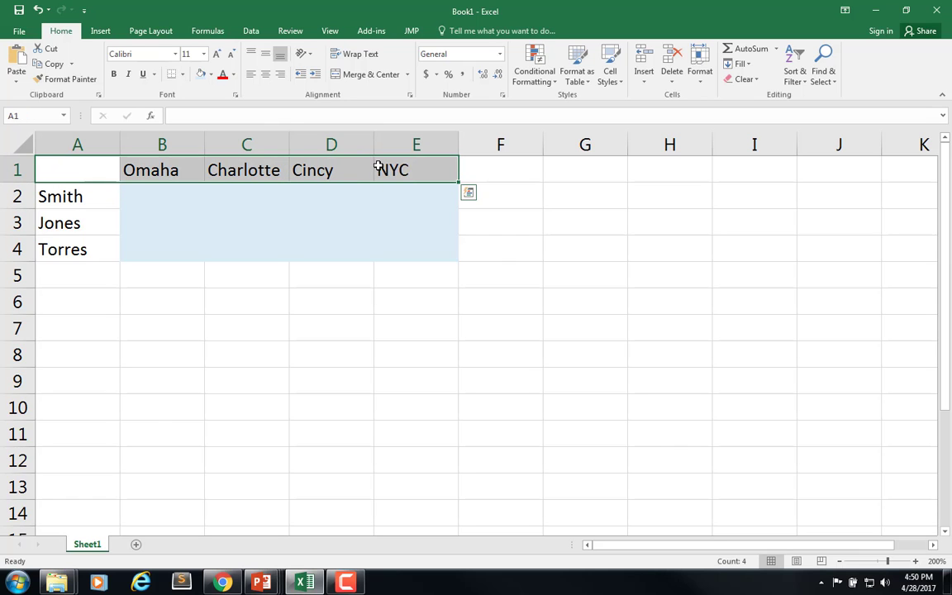
key("ctrl+c")
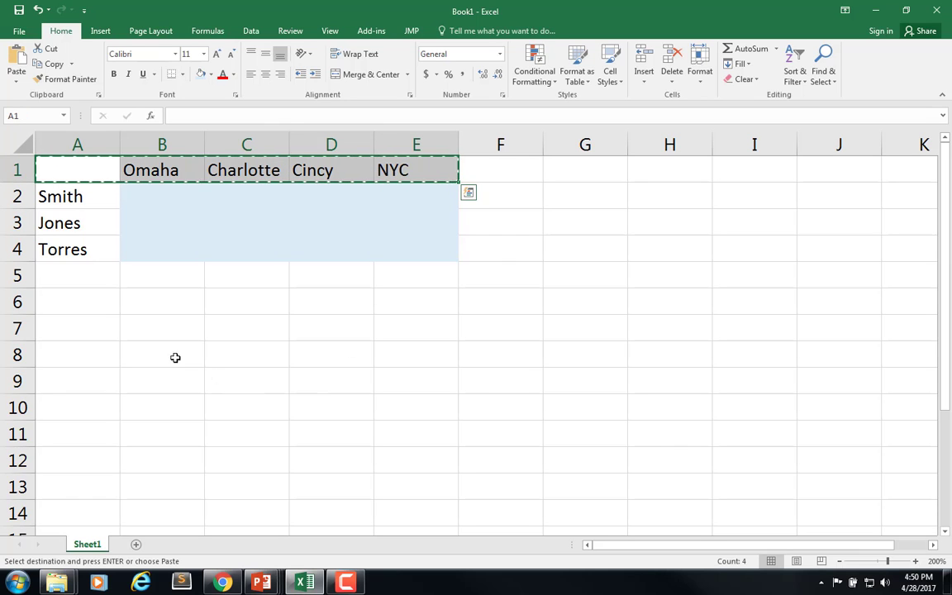
left_click(97, 321)
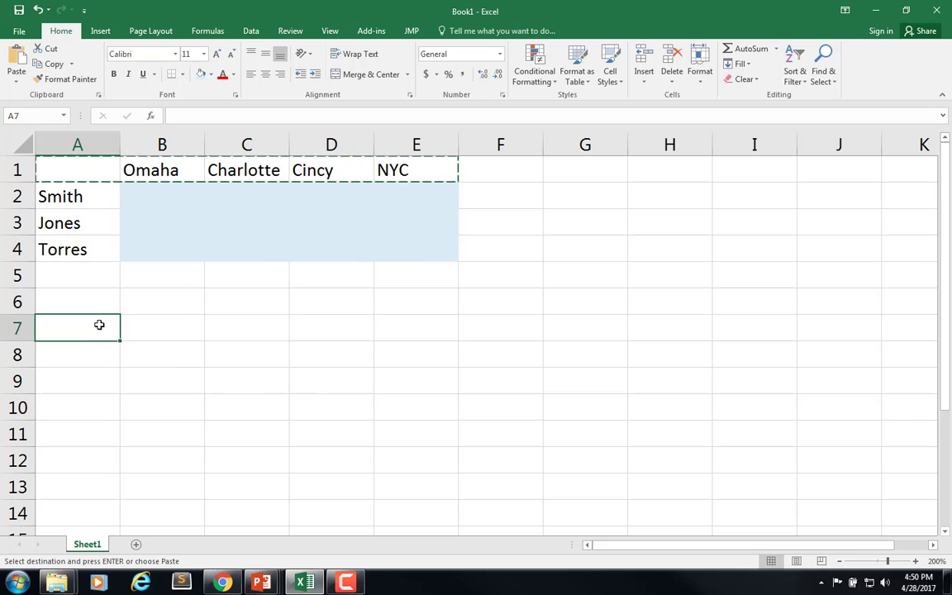
key("ctrl+v")
Step: Copy the surname labels from A2:A4 into A8:A10 for the second table
left_click_drag(73, 200, 72, 249)
key("ctrl+c")
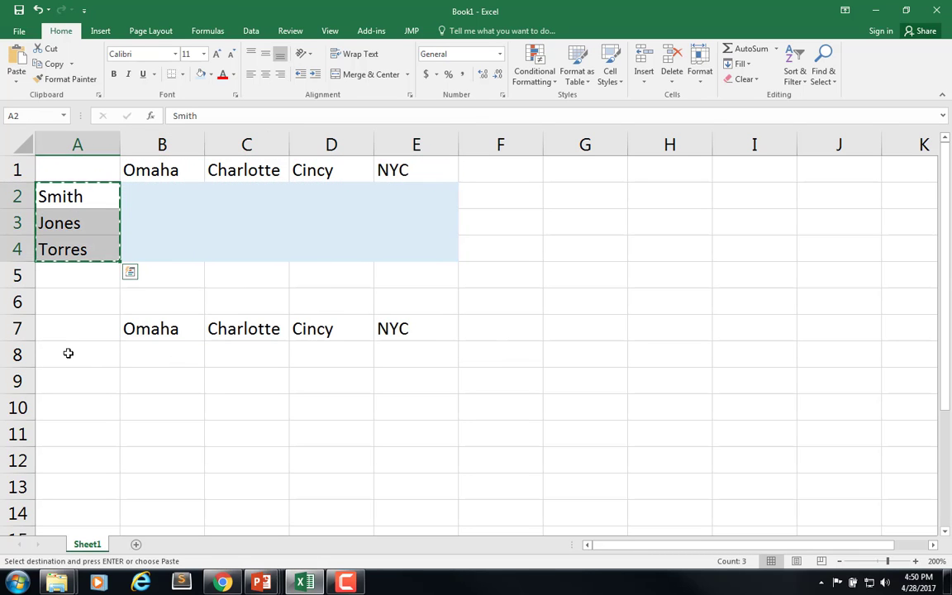
left_click(68, 353)
key("ctrl+v")
Step: Enter 800, 1100, 1200 and 1000 in cells B8 to E8 for the first person
left_click(161, 347)
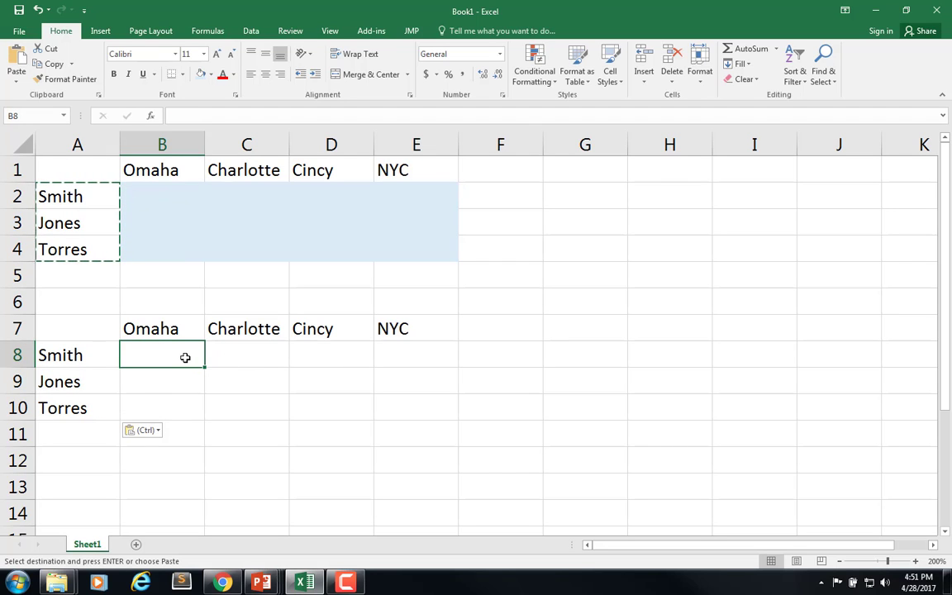
type("800")
key("Tab")
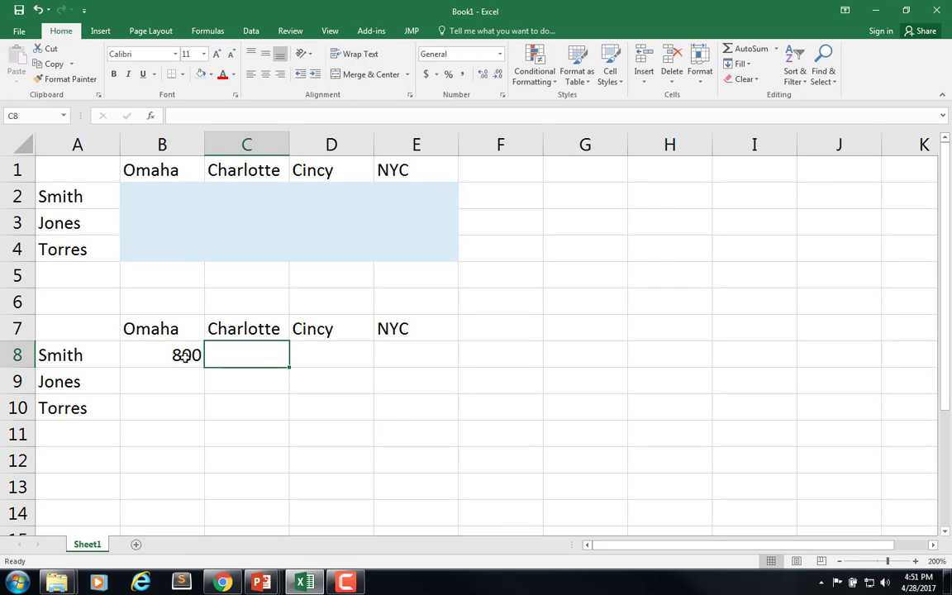
type("1100")
key("Tab")
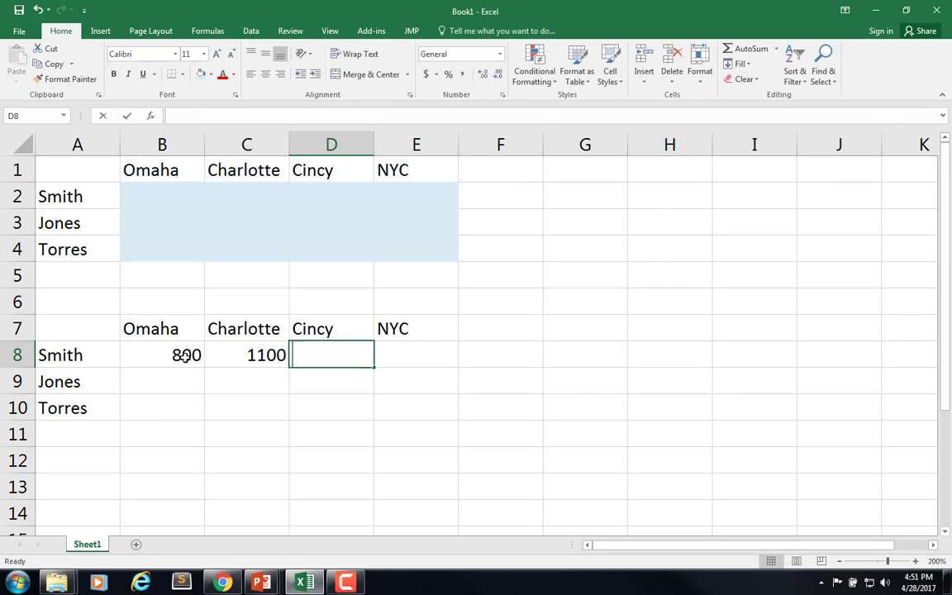
type("1200")
key("Tab")
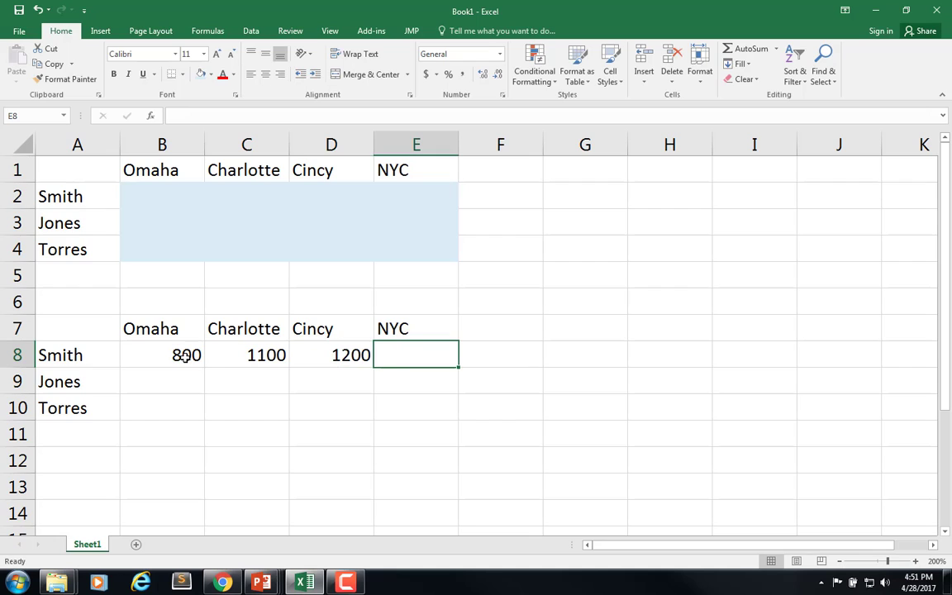
type("0")
key("BackSpace")
type("1000")
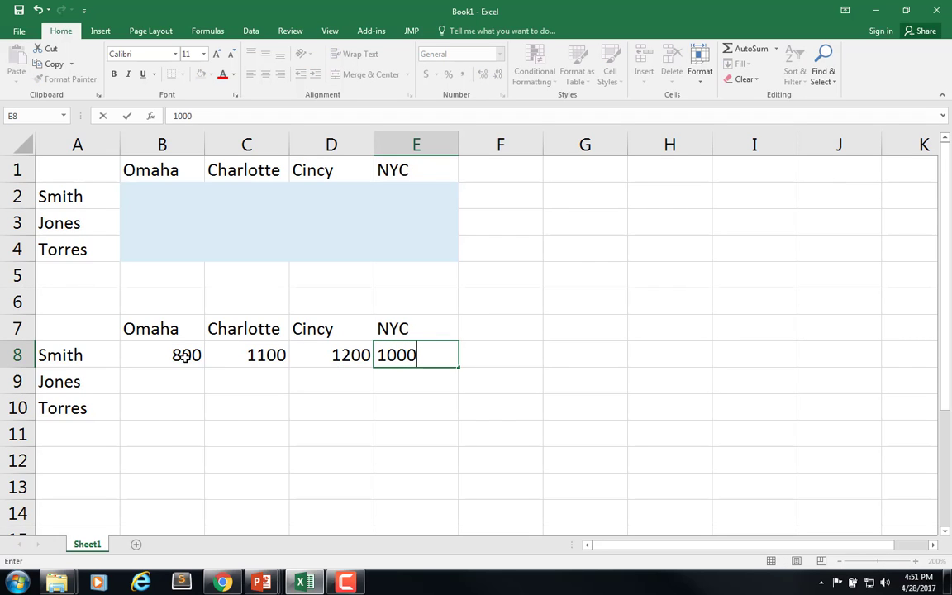
key("Return")
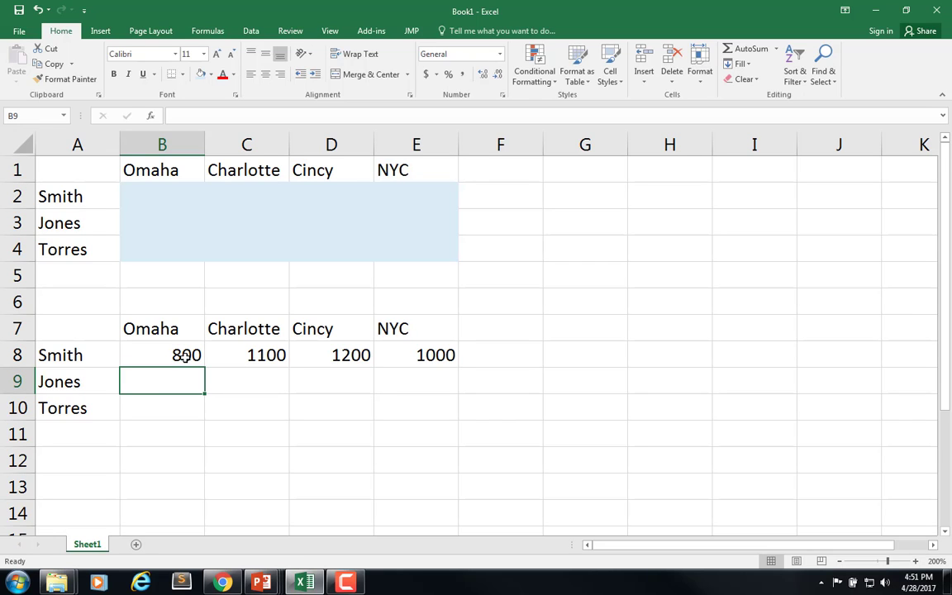
Step: Enter 500, 1600, 1300 and 800 in cells B9 to E9 for the second person
type("500")
key("Tab")
type("1600")
key("Tab")
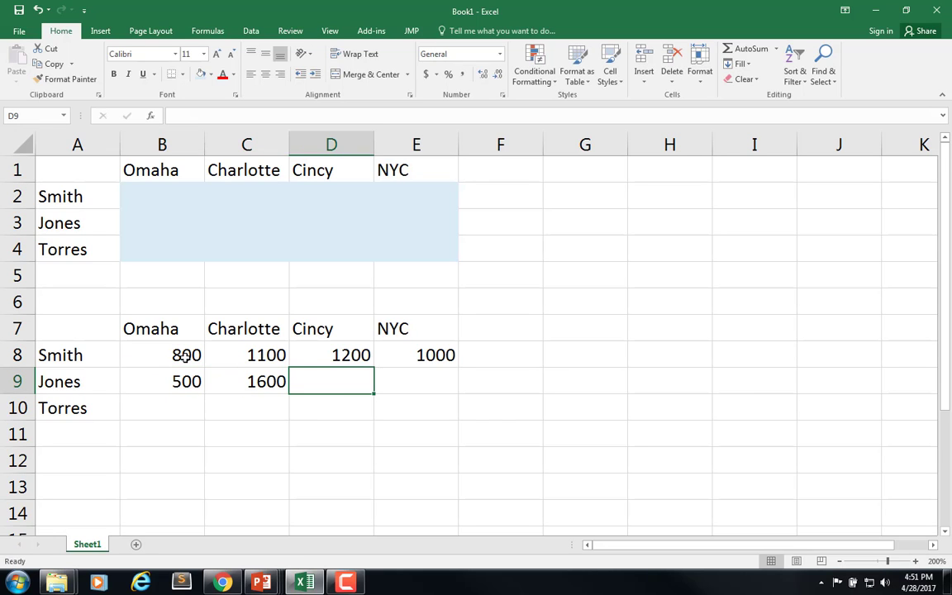
type("1300")
key("Tab")
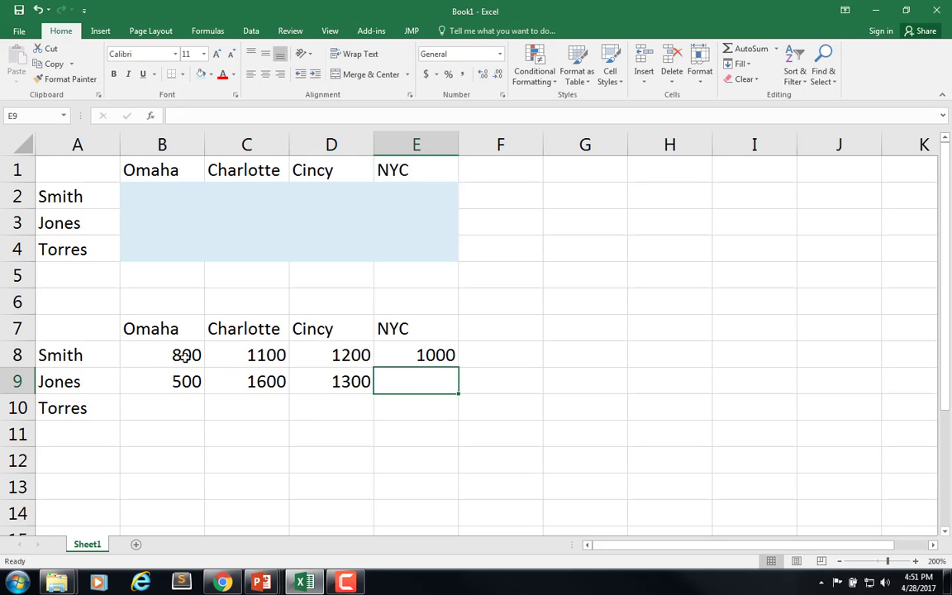
type("800")
key("Return")
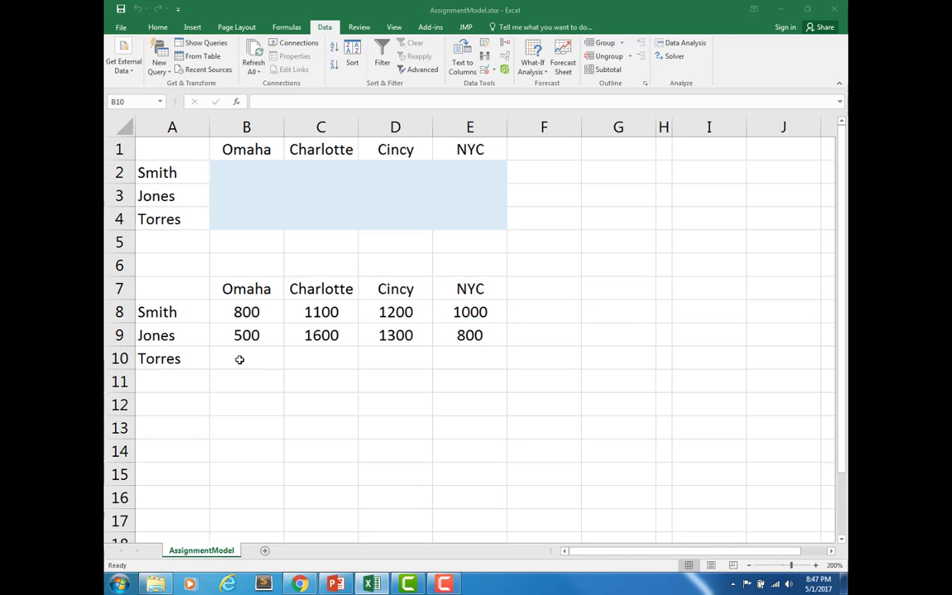
Step: Enter 500, 1000, 2300 and 1500 in cells B10 to E10 for the third person
left_click(240, 356)
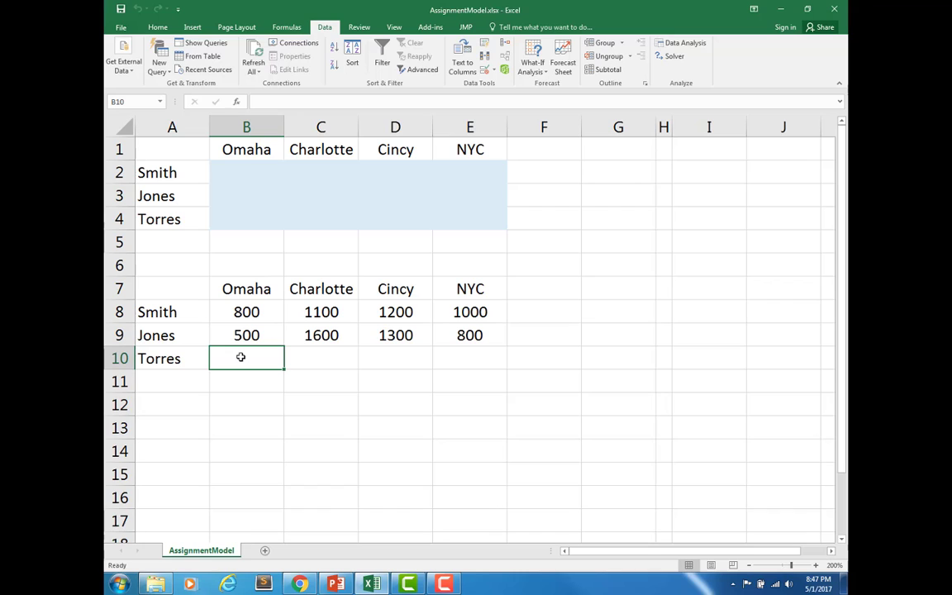
type("500")
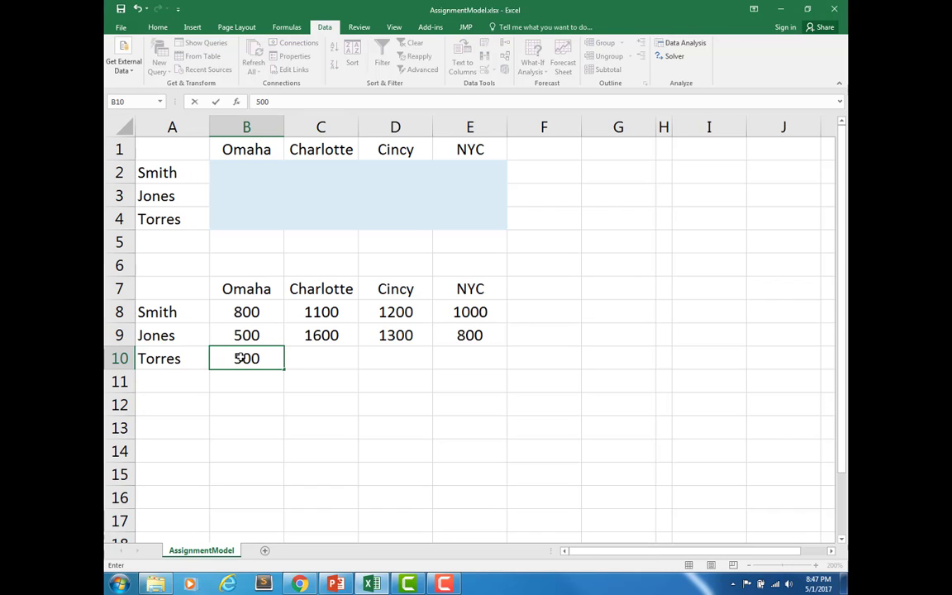
key("Tab")
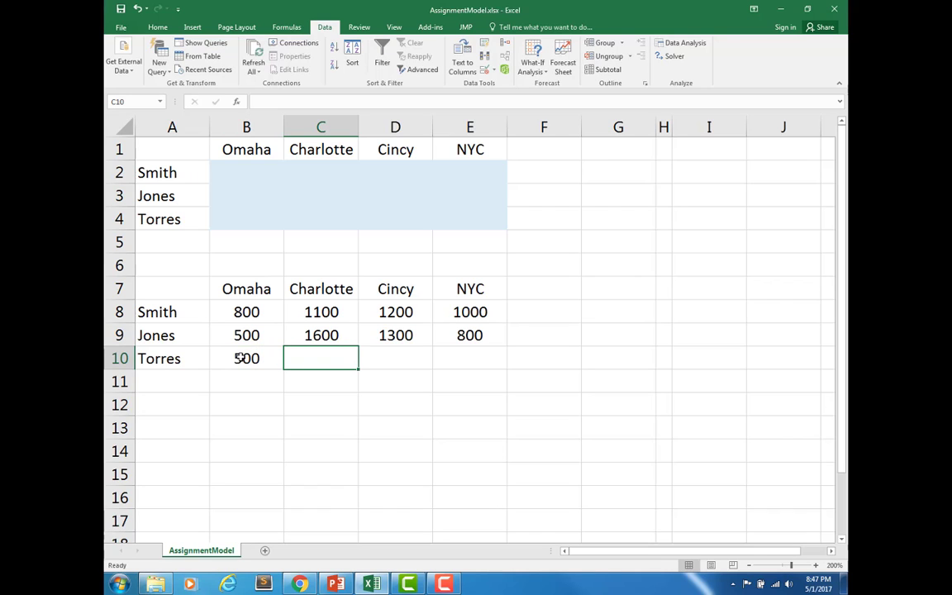
type("1000")
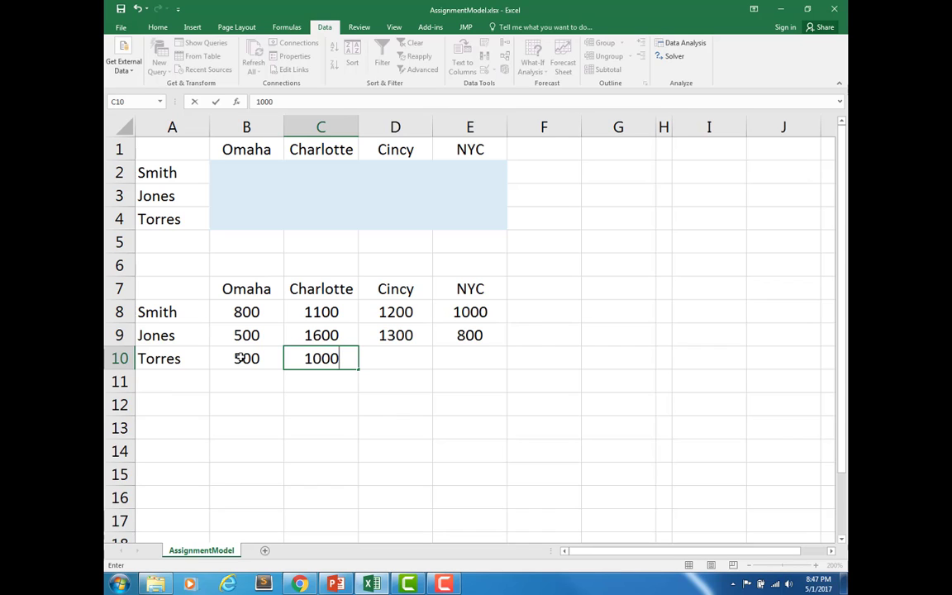
key("Tab")
type("2300")
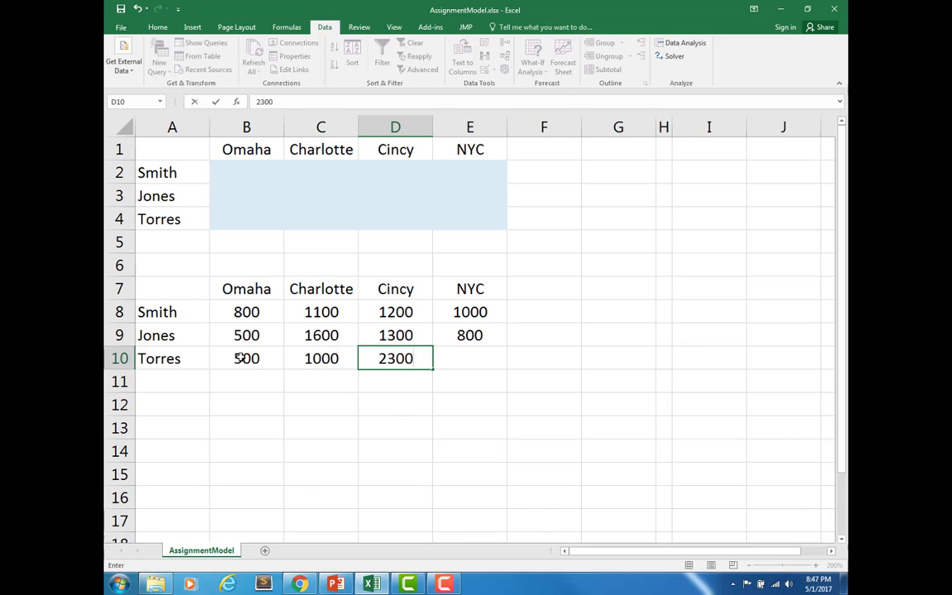
key("Tab")
type("1500")
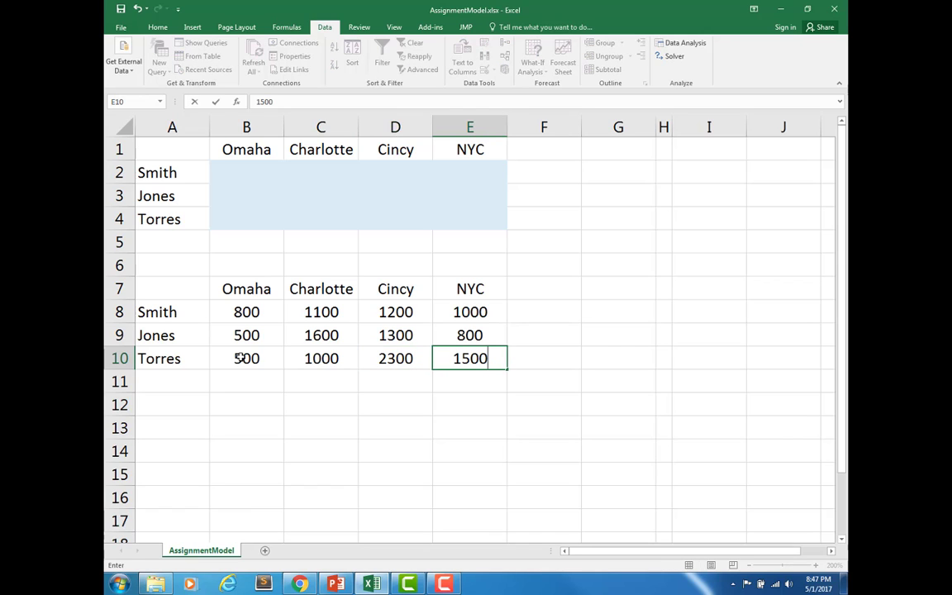
key("Return")
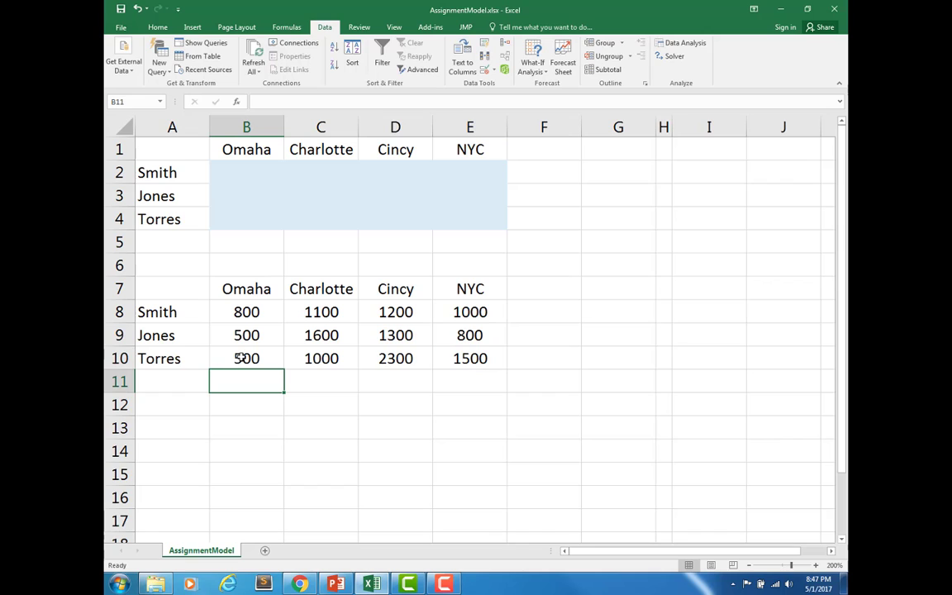
Step: Enter the label Obj Fn in cell G1
left_click(605, 155)
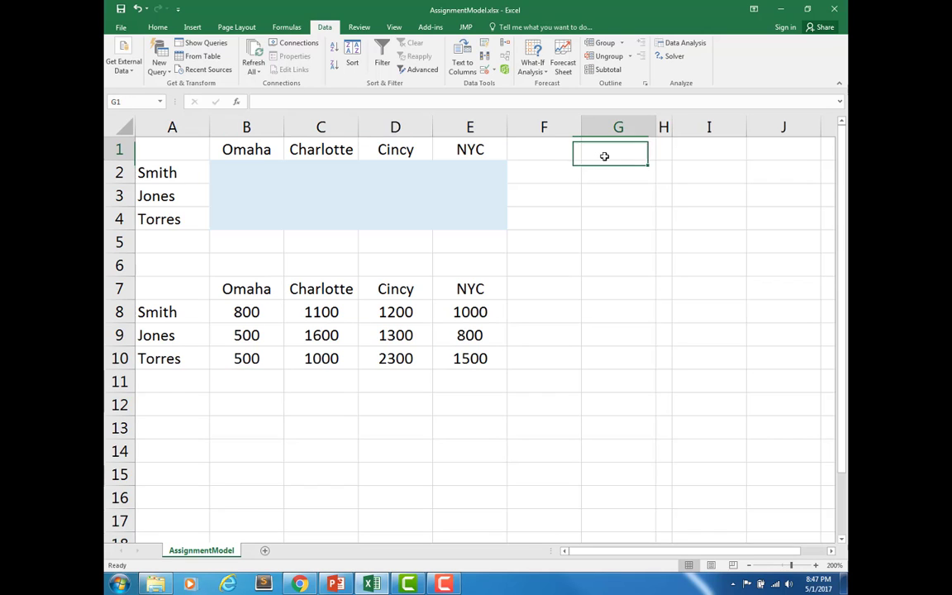
type("Obju")
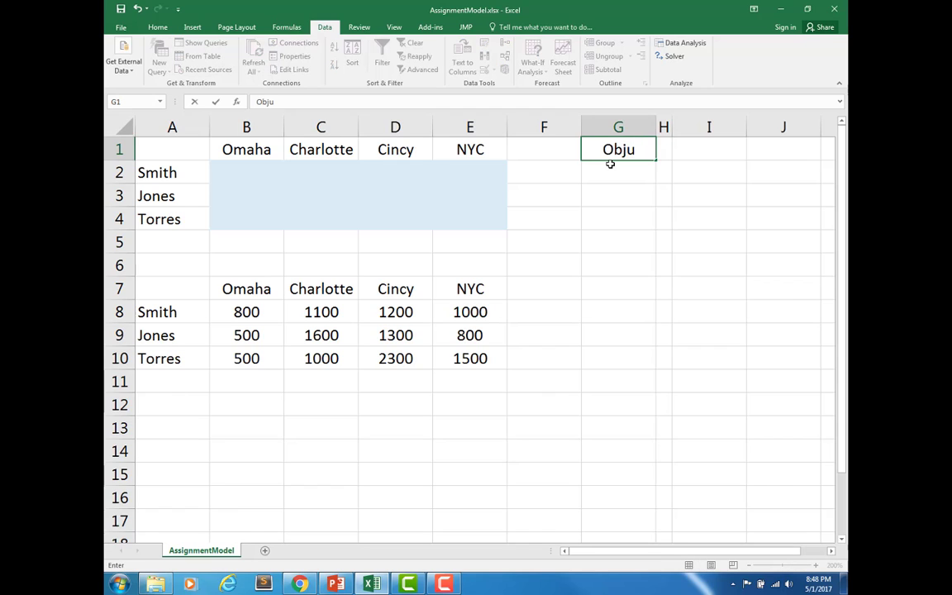
key("BackSpace")
type("Fn")
key("Return")
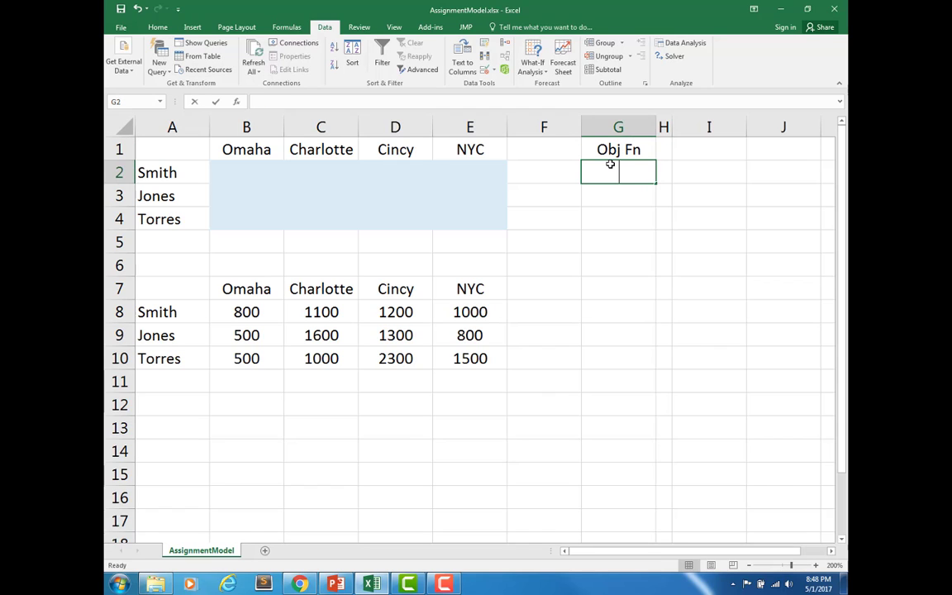
Step: Enter the formula =SUMPRODUCT($B$2:$E$4,$B$8:$E$10) in cell G2 with absolute references for both ranges
type("=su")
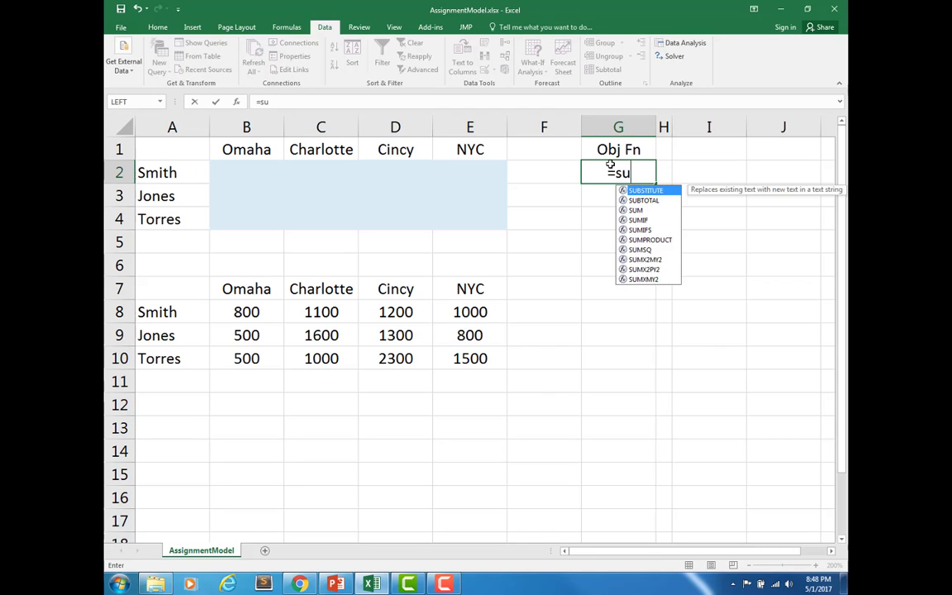
type("mproduct(")
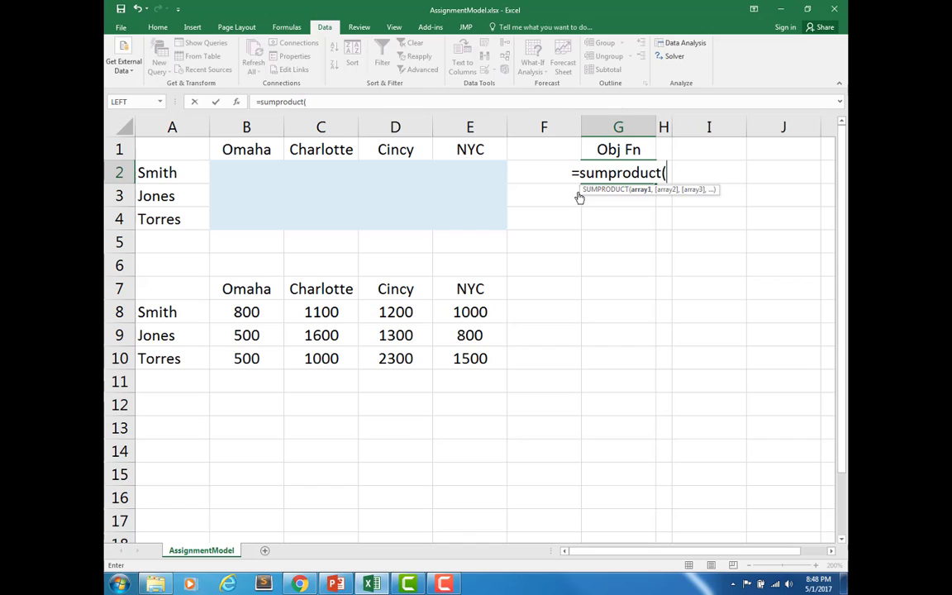
left_click(248, 169)
left_click_drag(282, 169, 470, 216)
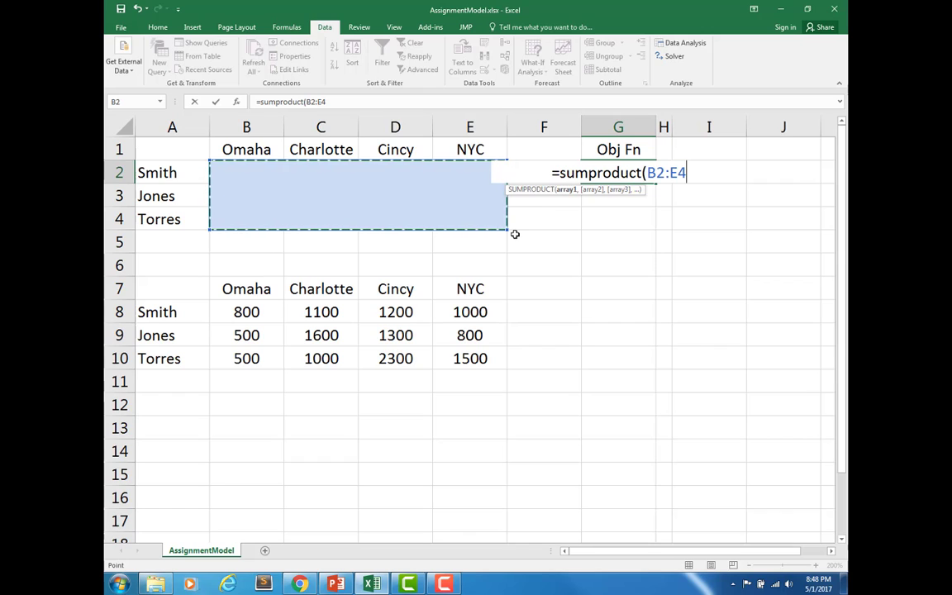
key("F4")
type(",")
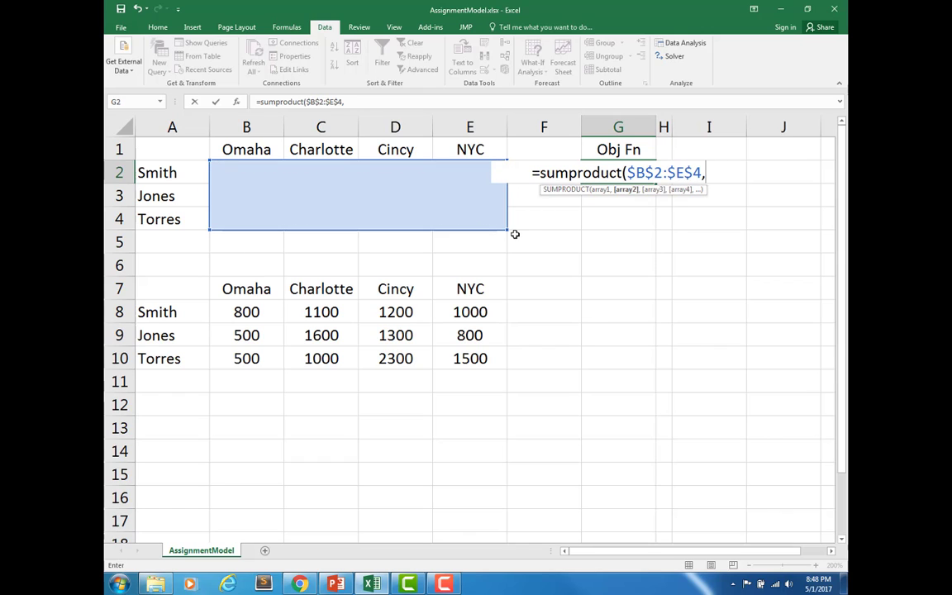
left_click(264, 313)
left_click_drag(264, 312, 447, 352)
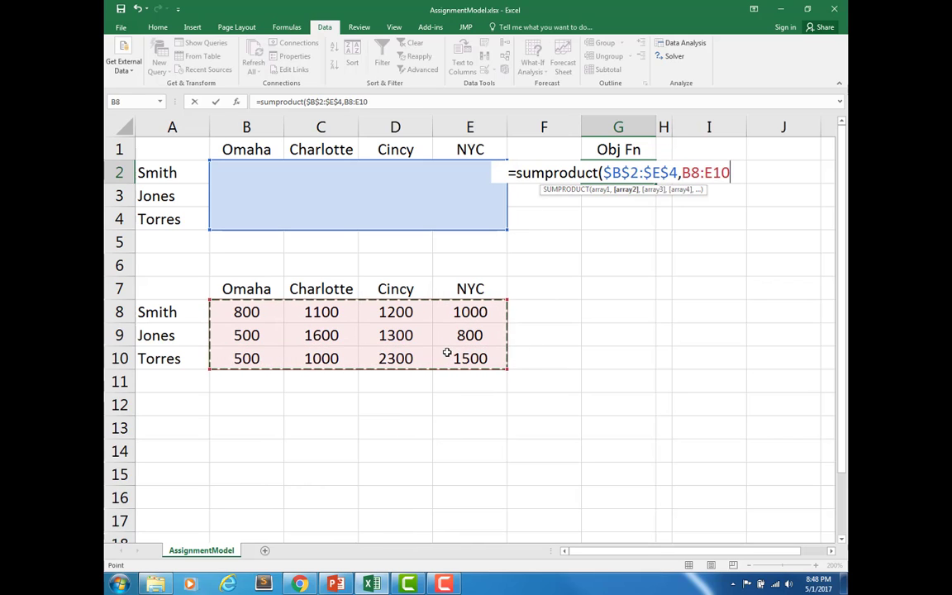
key("F4")
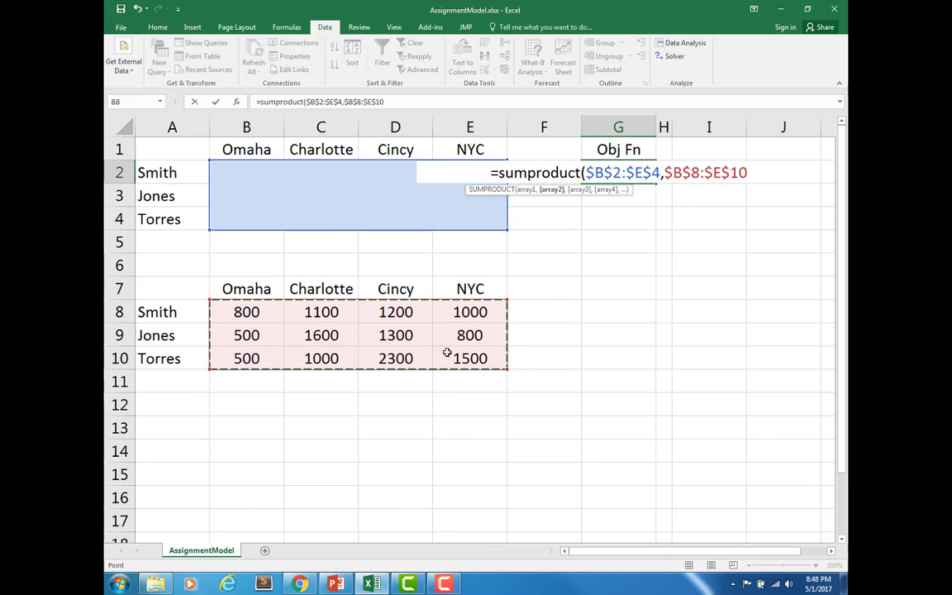
type(")")
key("Return")
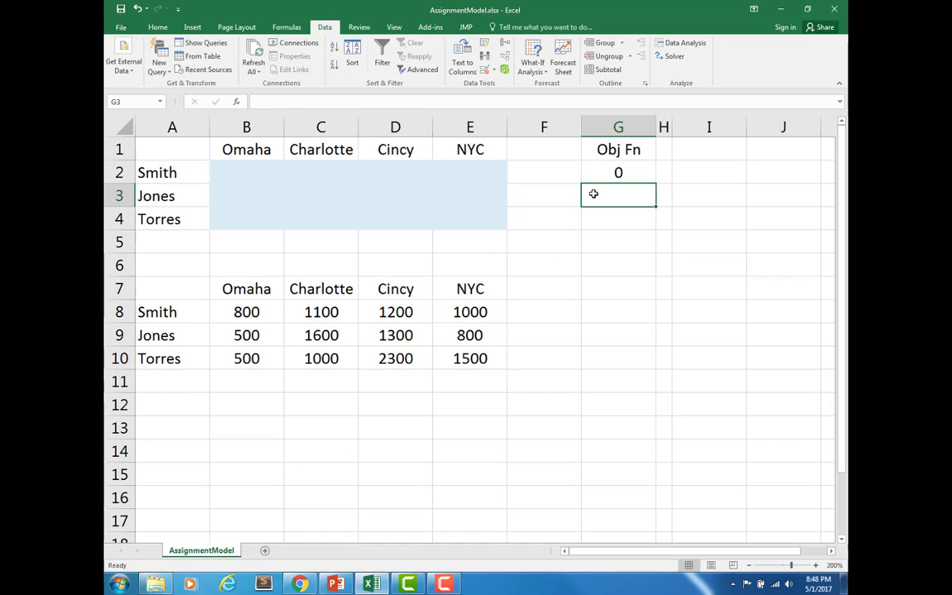
Step: Shade the objective function cell G2 with the same light blue fill as the decision table
left_click(617, 171)
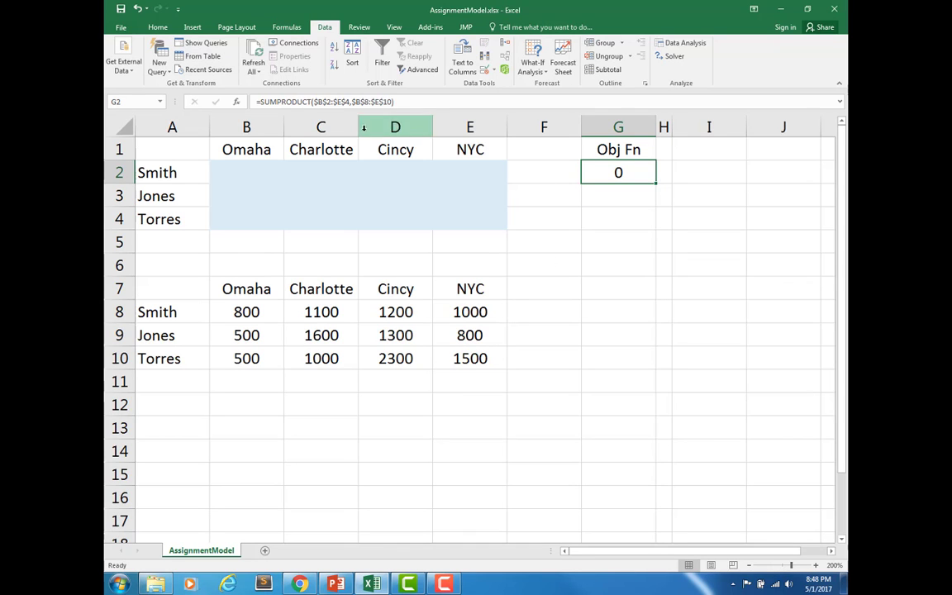
left_click(157, 26)
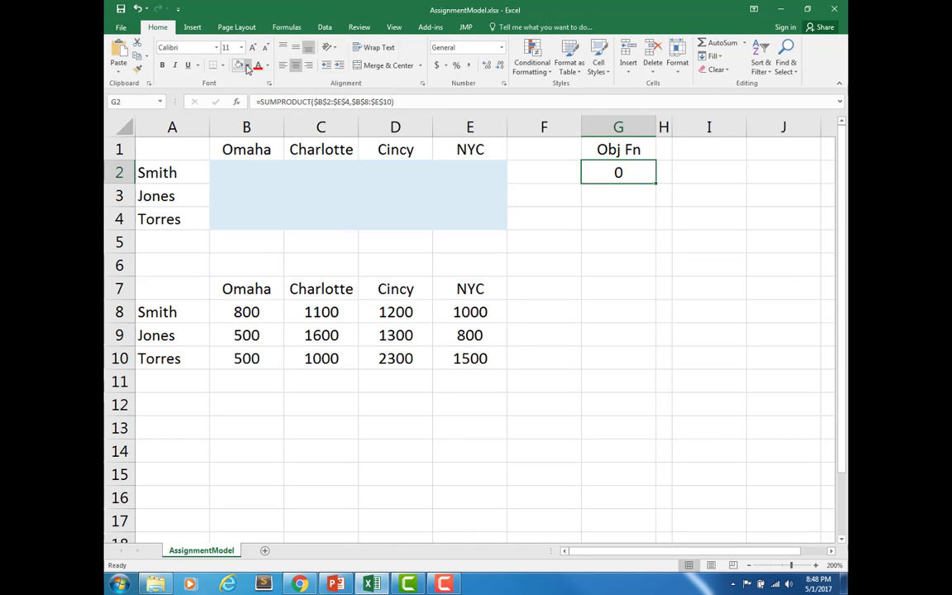
left_click(247, 65)
left_click(285, 101)
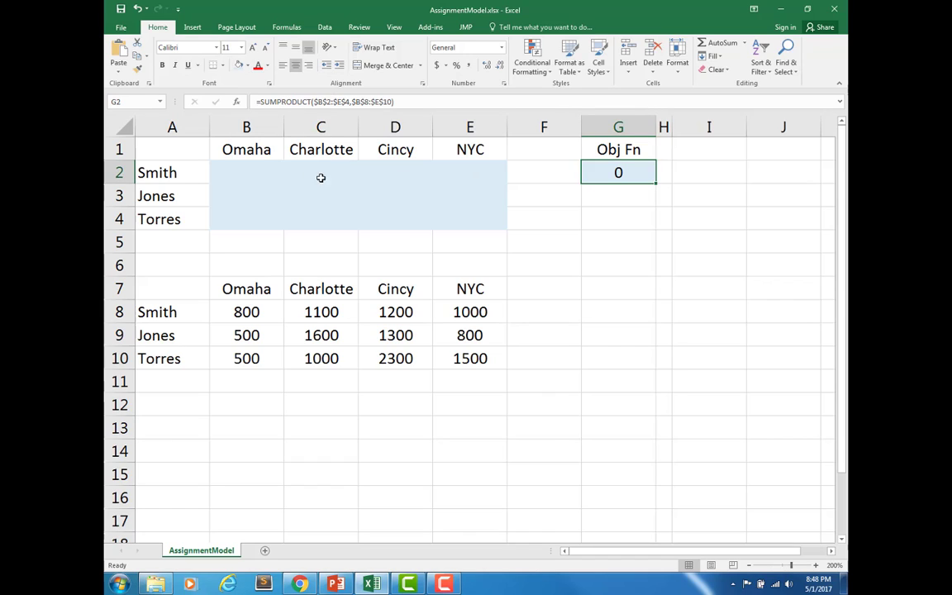
Step: Test the objective formula with a trial assignment by entering 1 in cells B2, C3 and D4
left_click(279, 178)
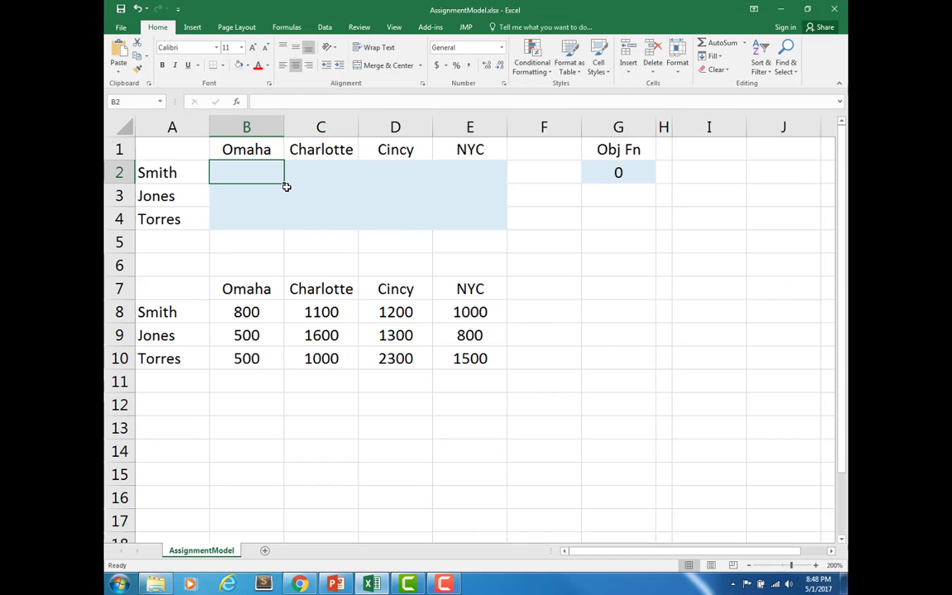
type("1")
left_click(286, 187)
type("1")
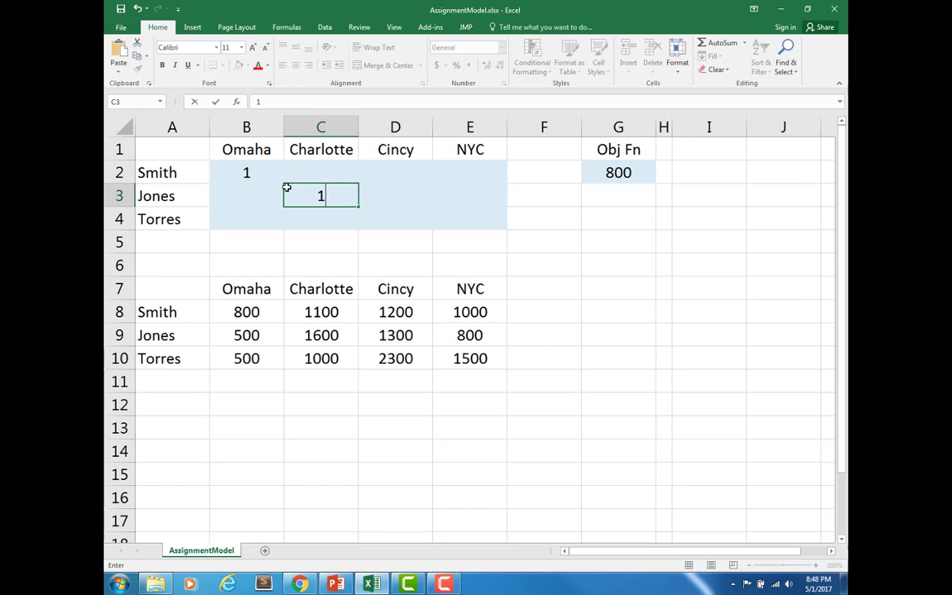
key("Down")
key("Right")
type("1")
key("Right")
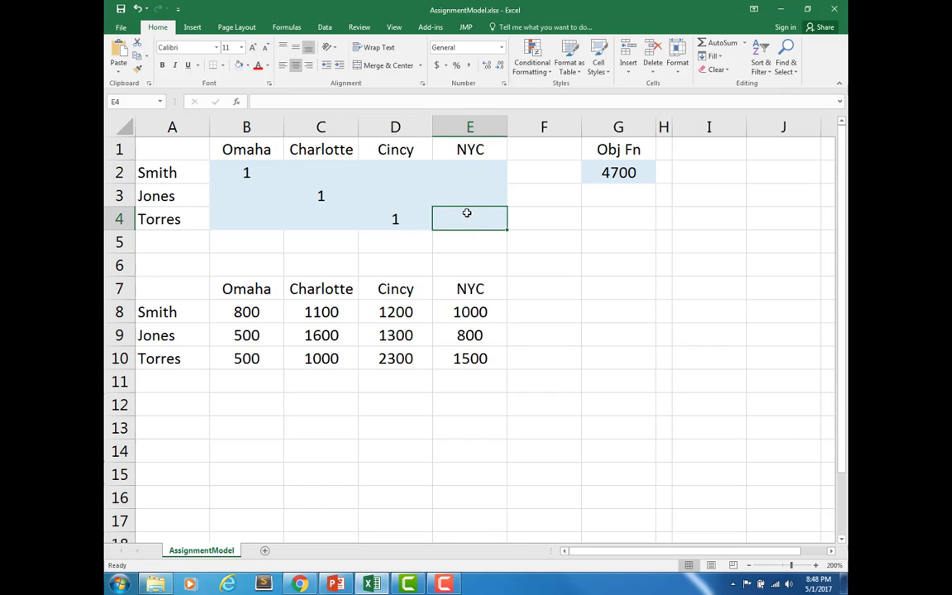
Step: Clear the trial values from cells B2, C3 and D4 of the decision table
left_click(245, 171)
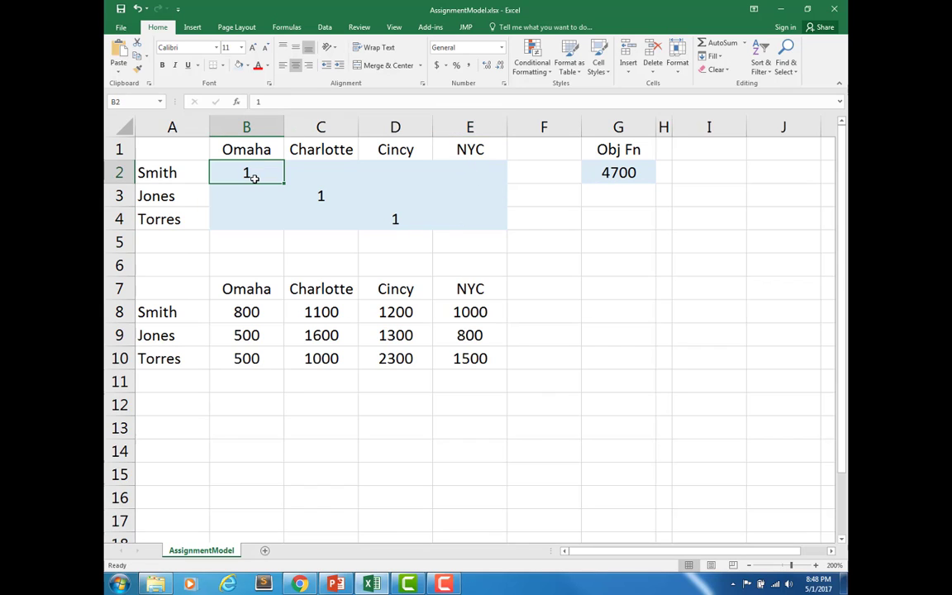
key("Delete")
left_click(321, 196)
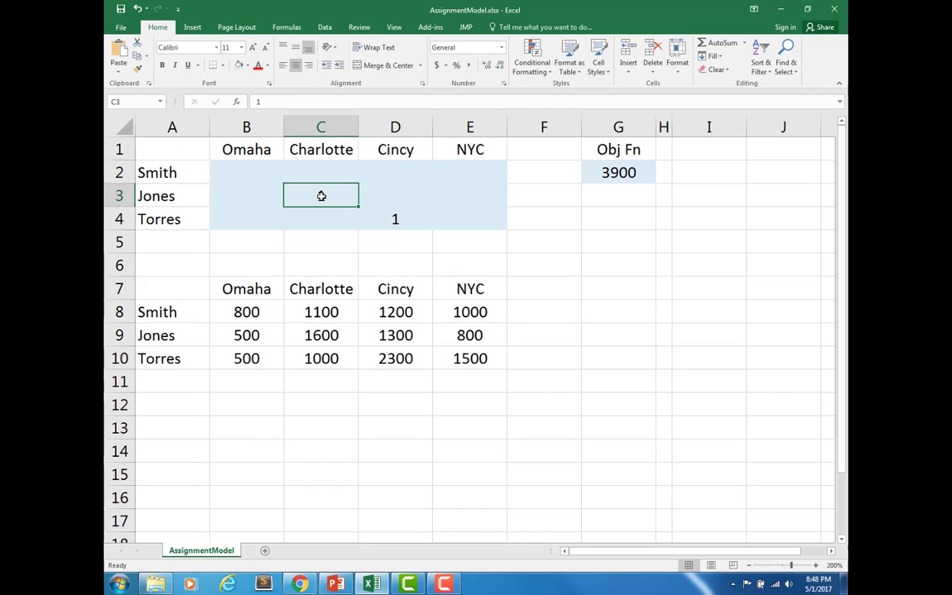
key("Delete")
left_click(395, 218)
key("Delete")
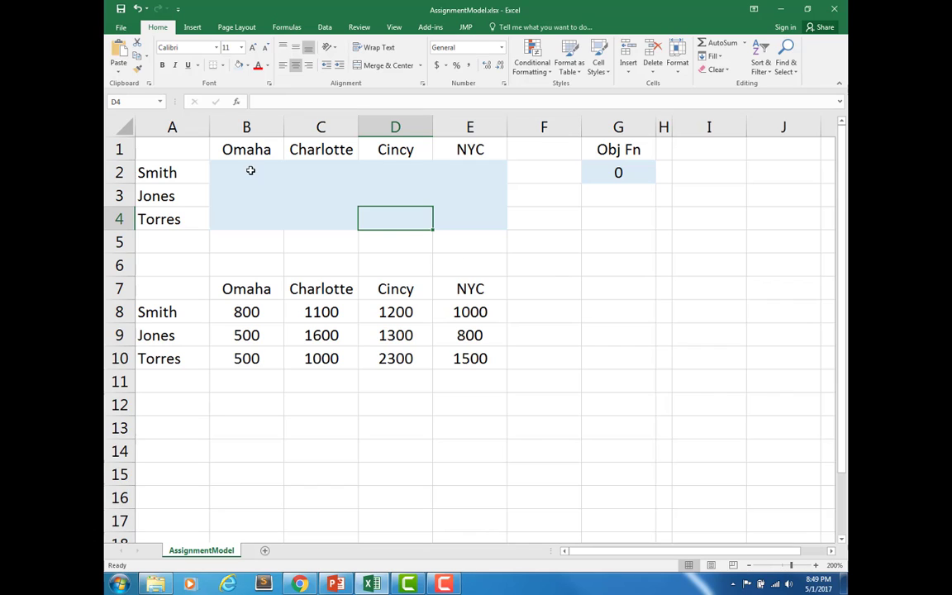
left_click_drag(248, 171, 457, 215)
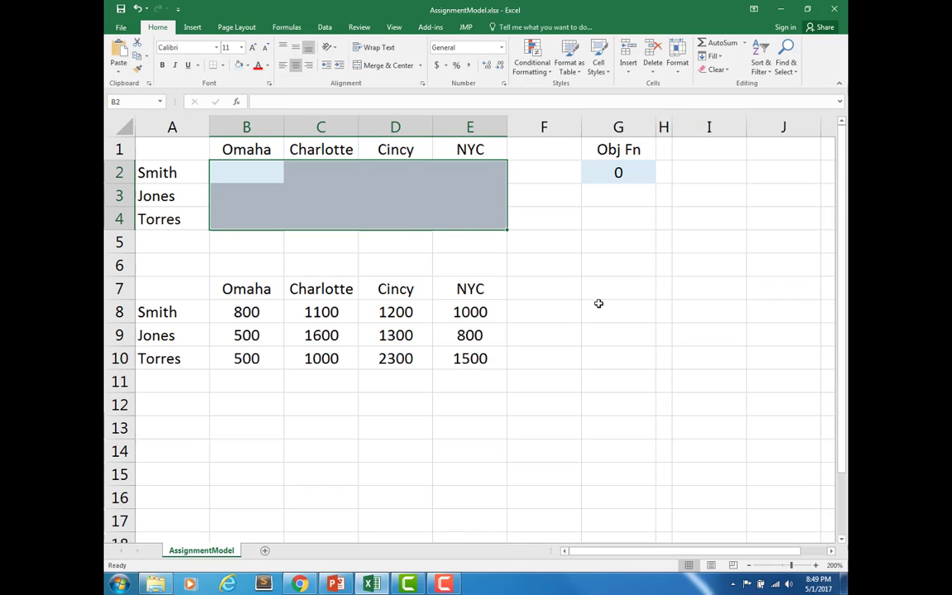
left_click(120, 312)
left_click(120, 335)
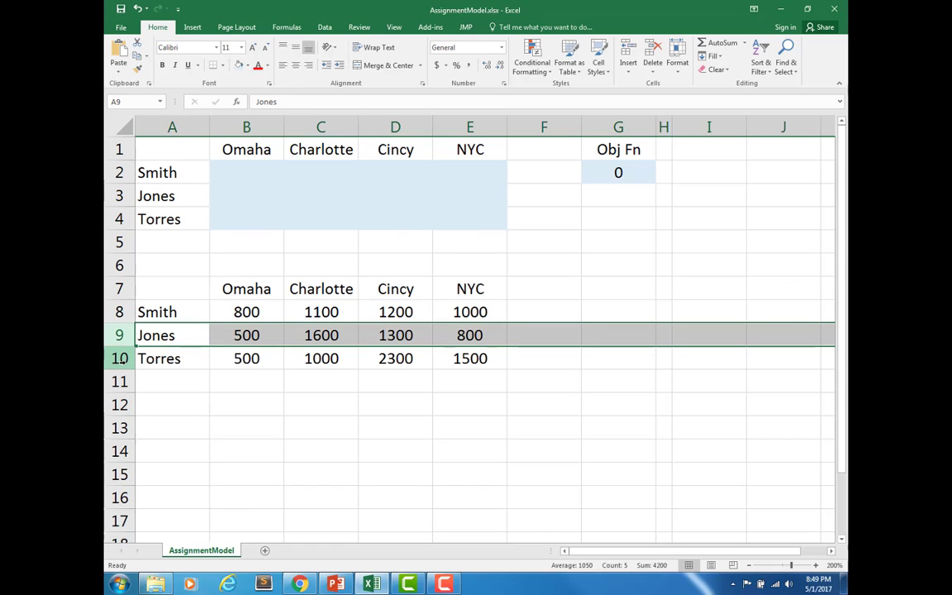
left_click(122, 358)
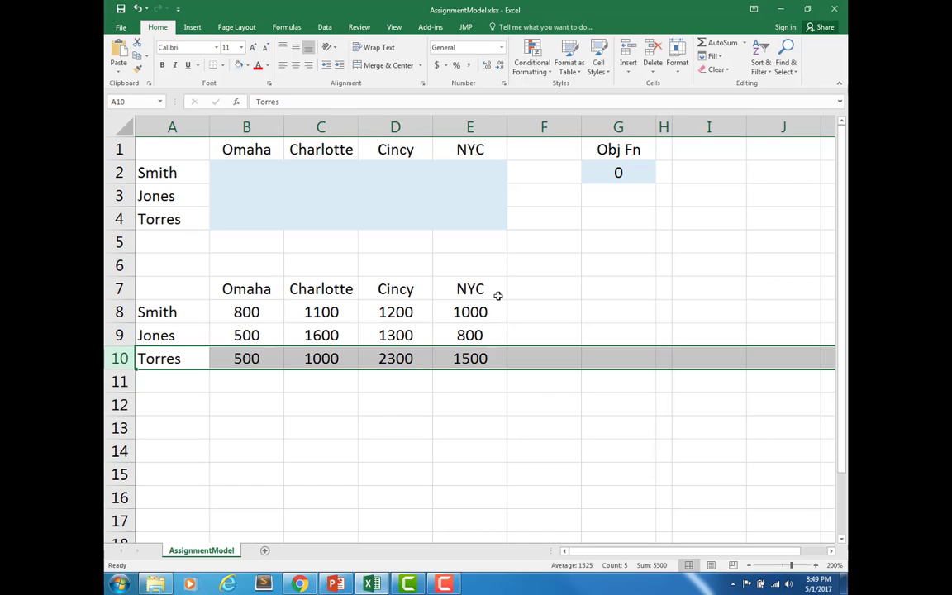
Step: Enter the constraint column headings LHS in cell G7 and RHS in cell I7
left_click(618, 264)
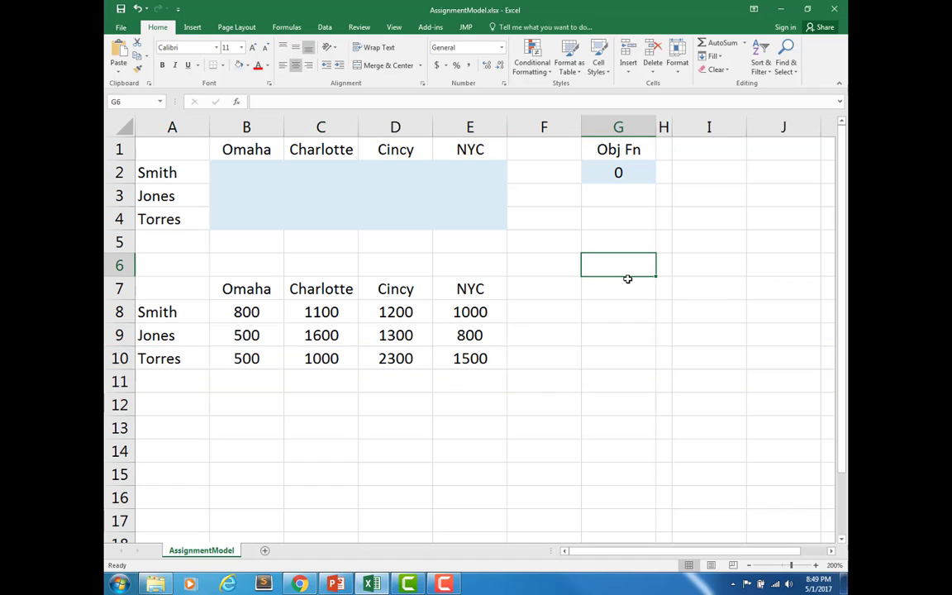
left_click(627, 278)
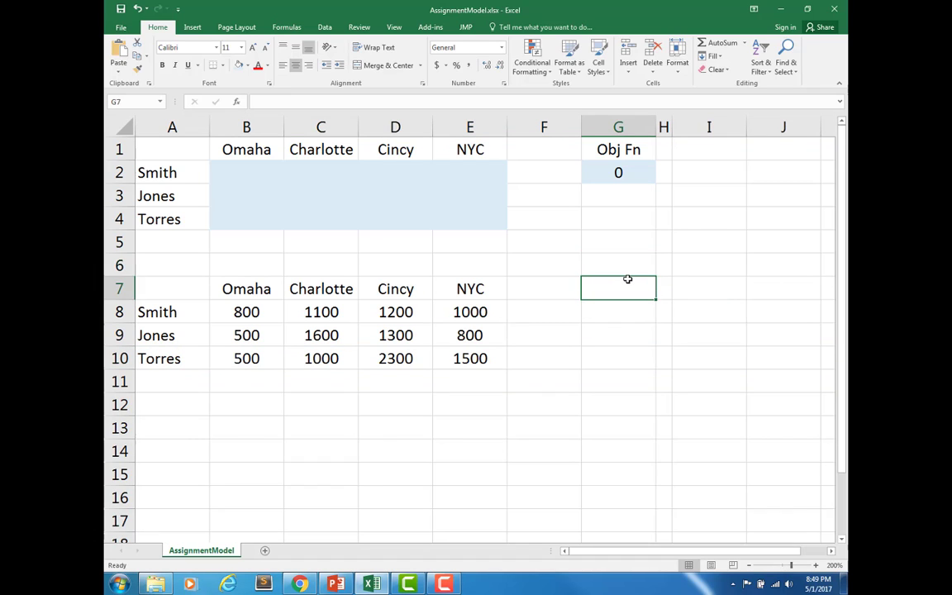
type("LHS")
key("Tab")
key("Tab")
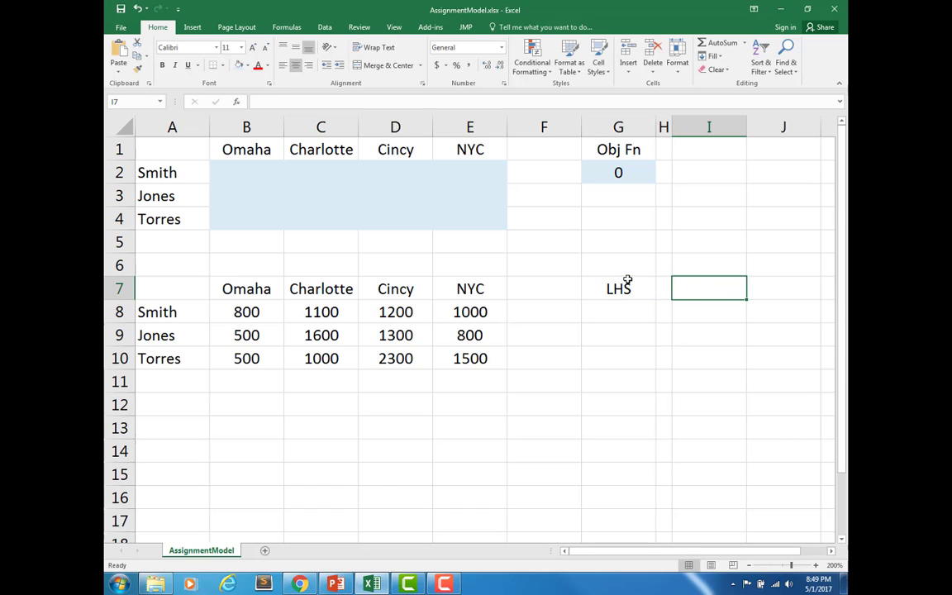
type("RHS")
key("Return")
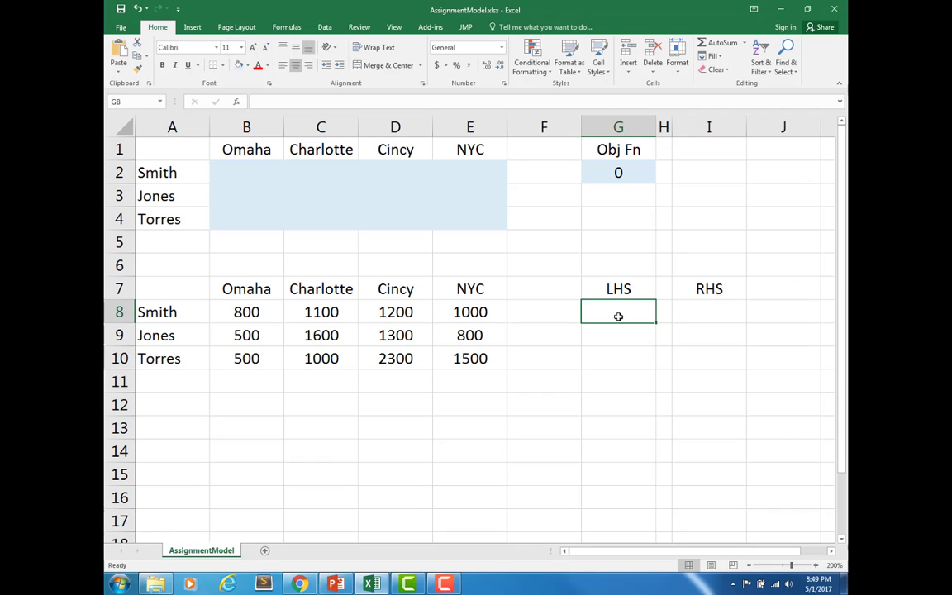
Step: Enter 1 as the right-hand-side value in each of cells I8 to I10
left_click(664, 314)
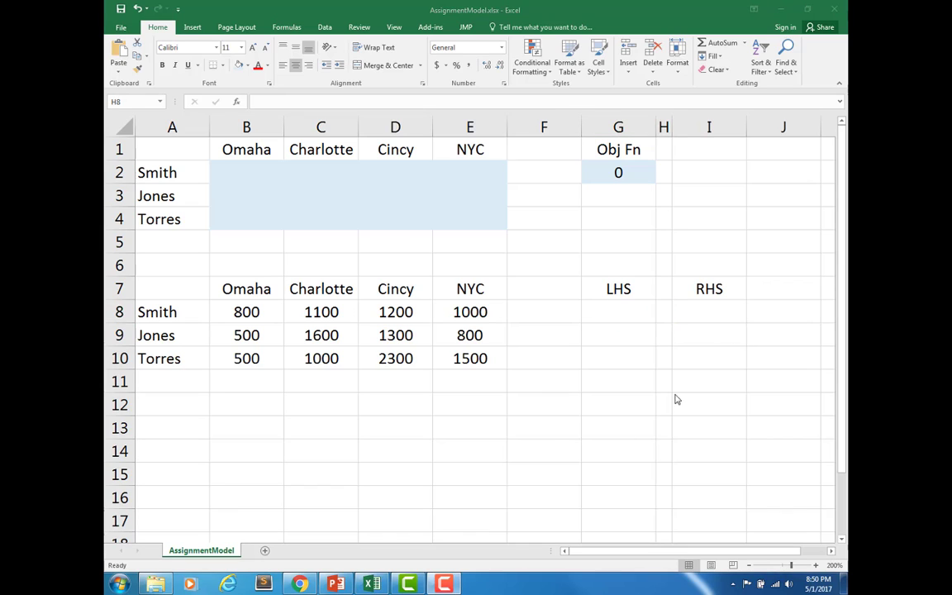
left_click(699, 312)
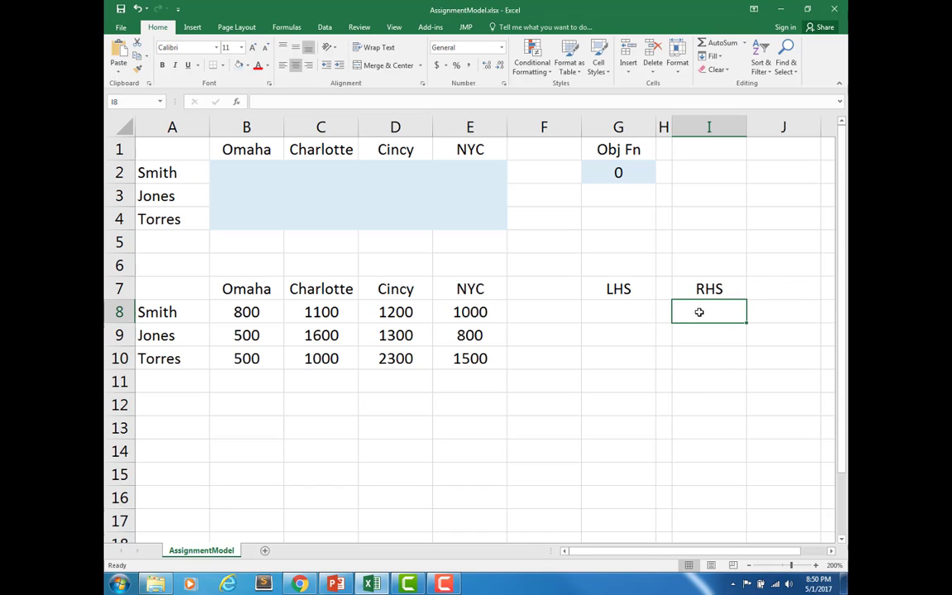
type("1")
key("Return")
type("1")
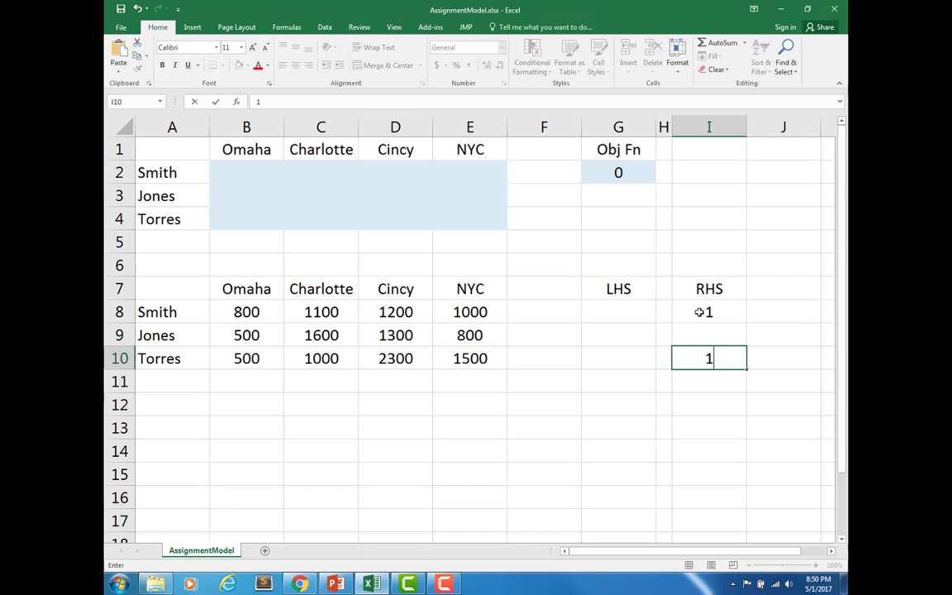
key("Up")
type("1")
key("Return")
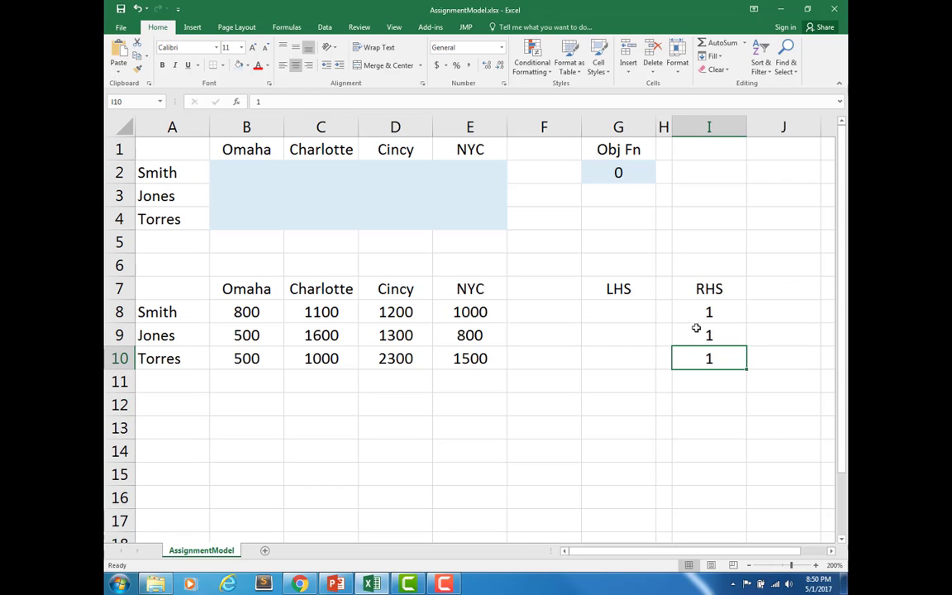
Step: Enter an equals sign as text in each of cells H8 to H10 between the LHS and RHS columns
left_click(666, 315)
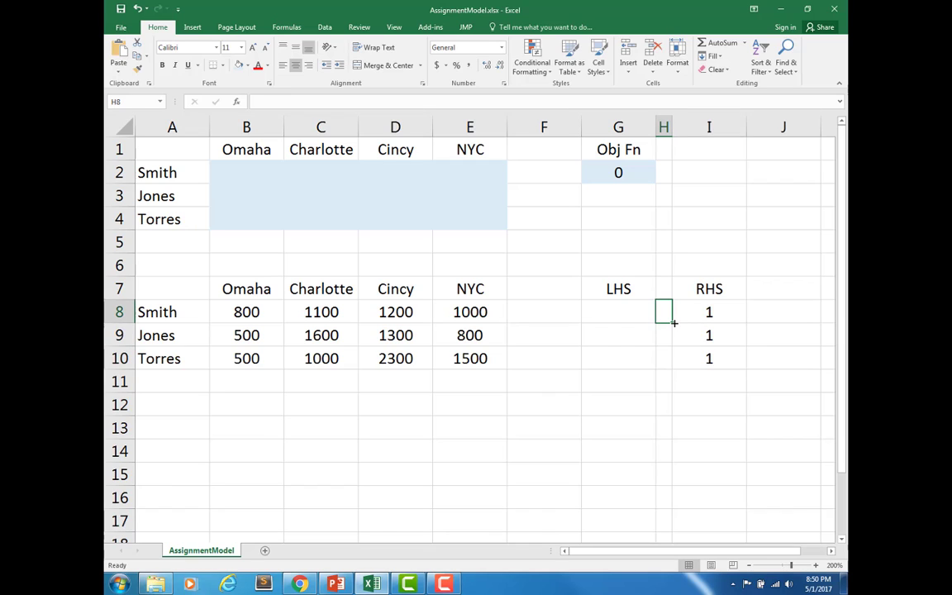
type("'")
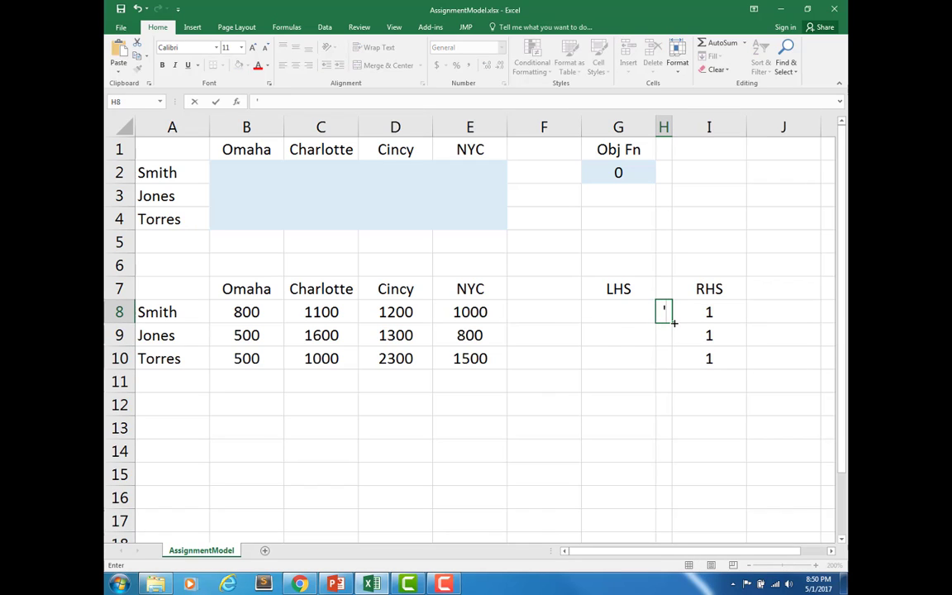
type("=")
key("Return")
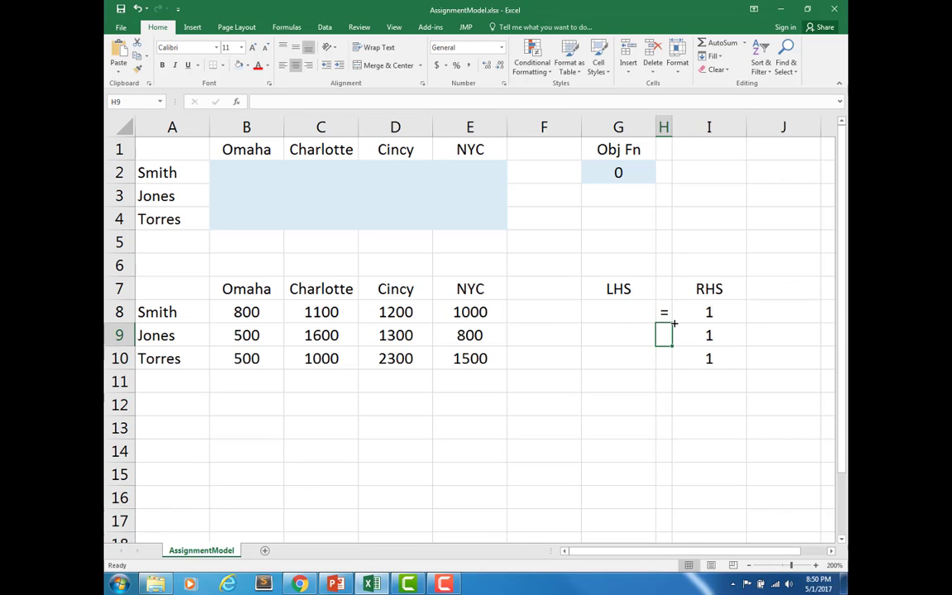
type("'=")
key("Return")
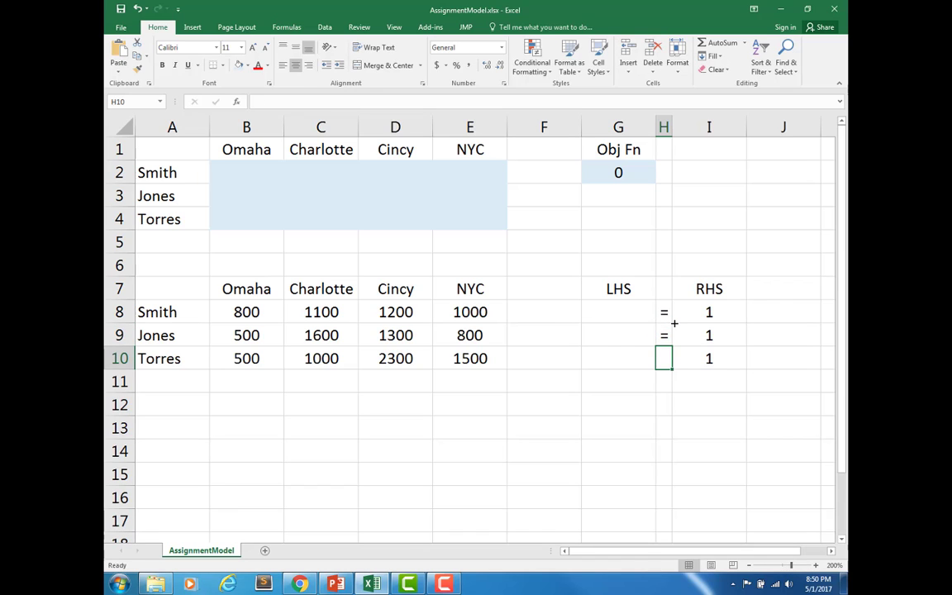
type("'=")
key("Return")
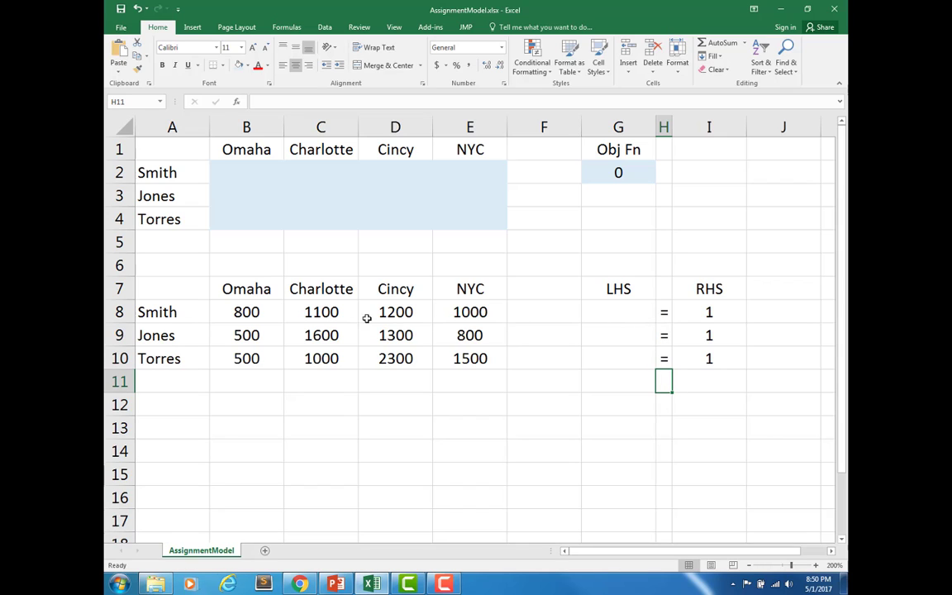
Step: Enter the formula =SUM(B2:E2) in cell G8 and copy it down through G10 for the person constraints
left_click(622, 318)
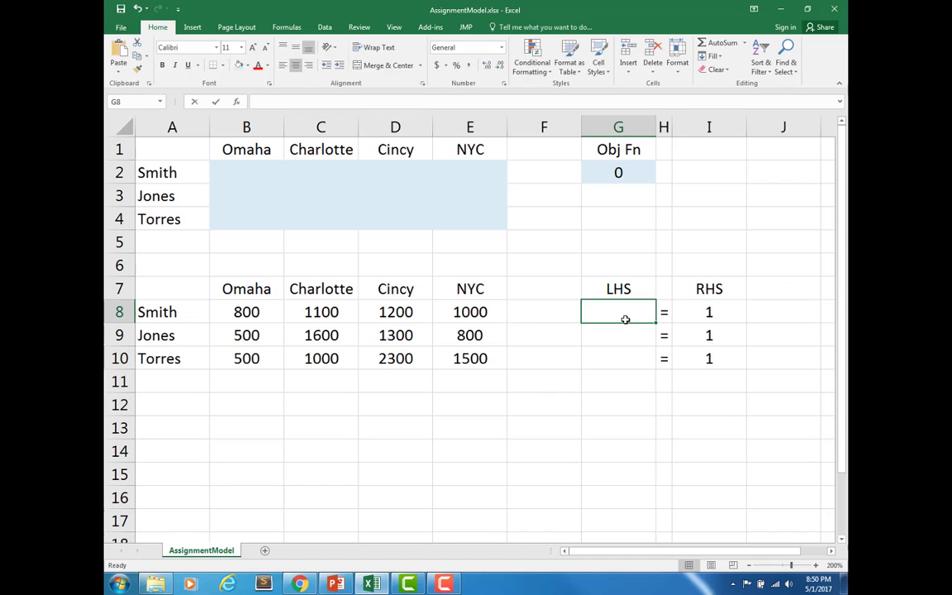
type("=sum(")
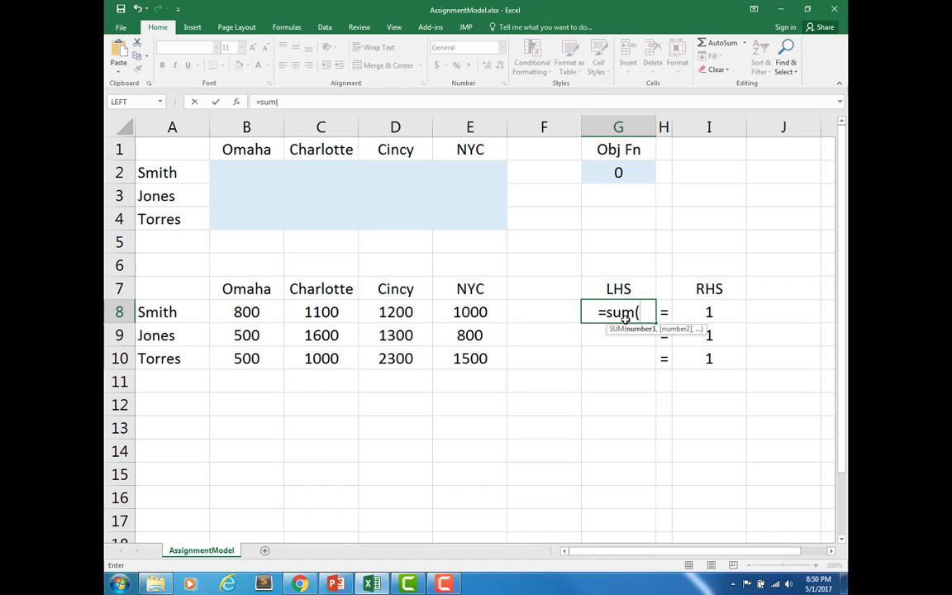
left_click_drag(227, 156, 448, 174)
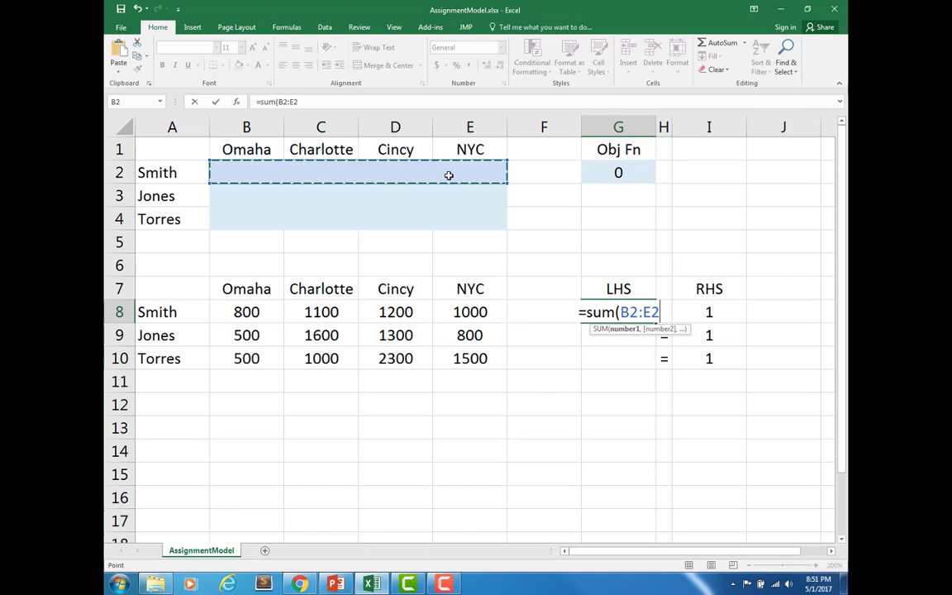
type(")")
key("Return")
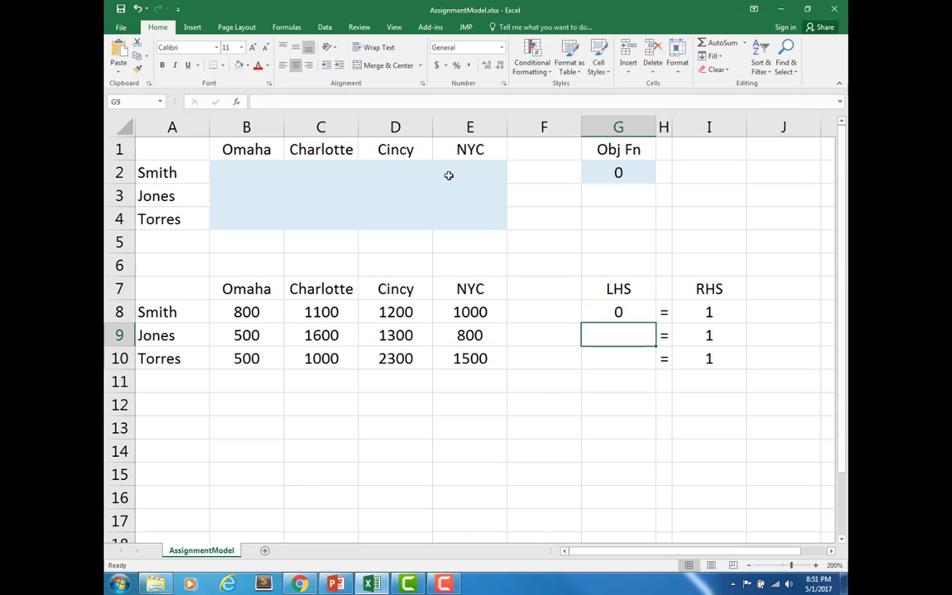
left_click(630, 313)
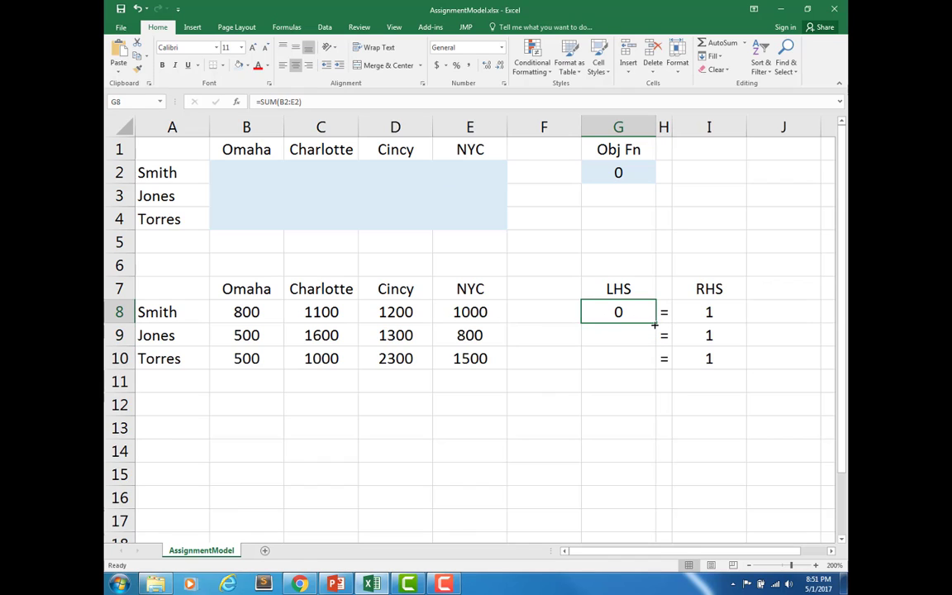
left_click_drag(654, 324, 658, 369)
Step: Check that the copied LHS formulas in G9 and G10 reference the matching rows of the decision table
left_click(624, 336)
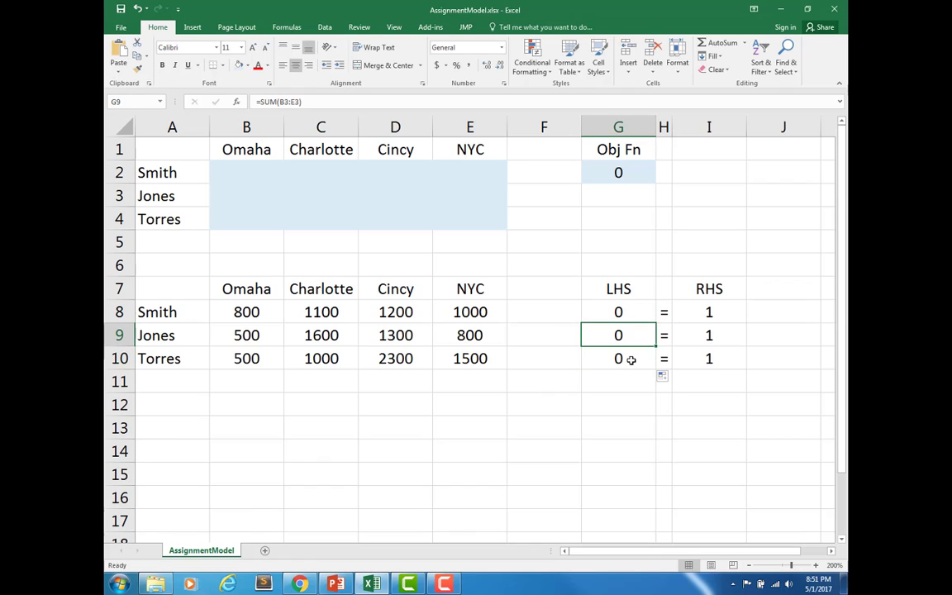
left_click(616, 310)
left_click(620, 334)
double_click(628, 335)
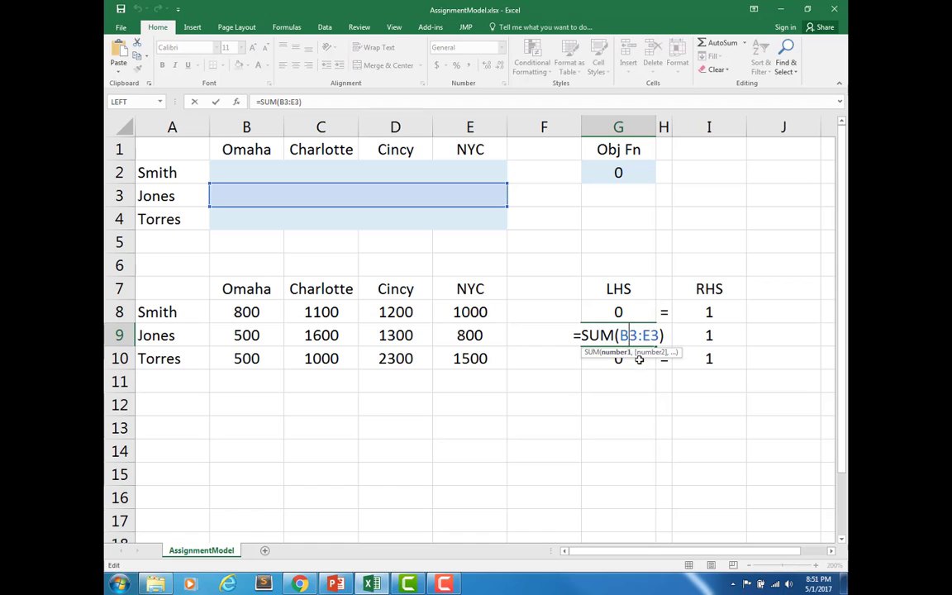
key("Escape")
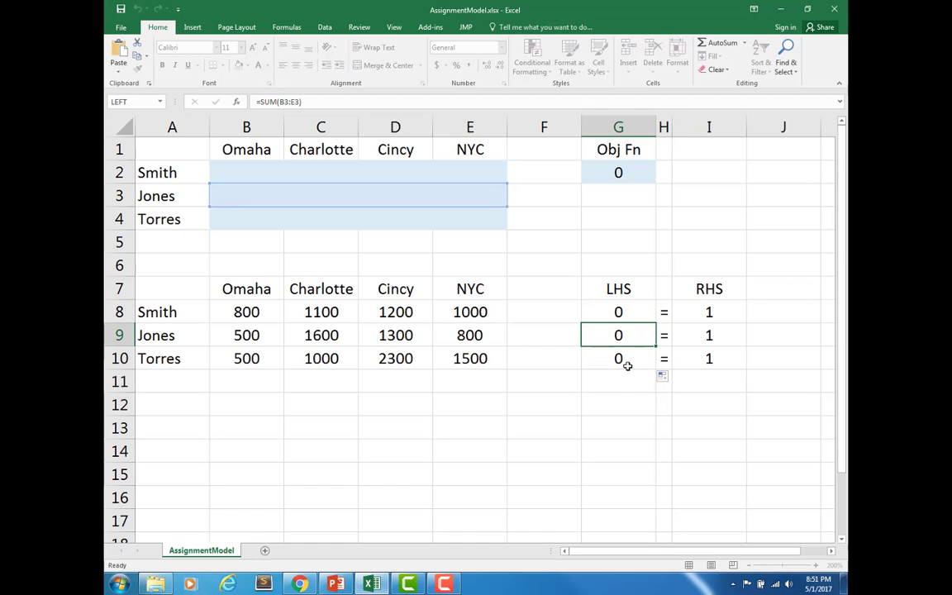
left_click(625, 361)
double_click(625, 362)
key("Escape")
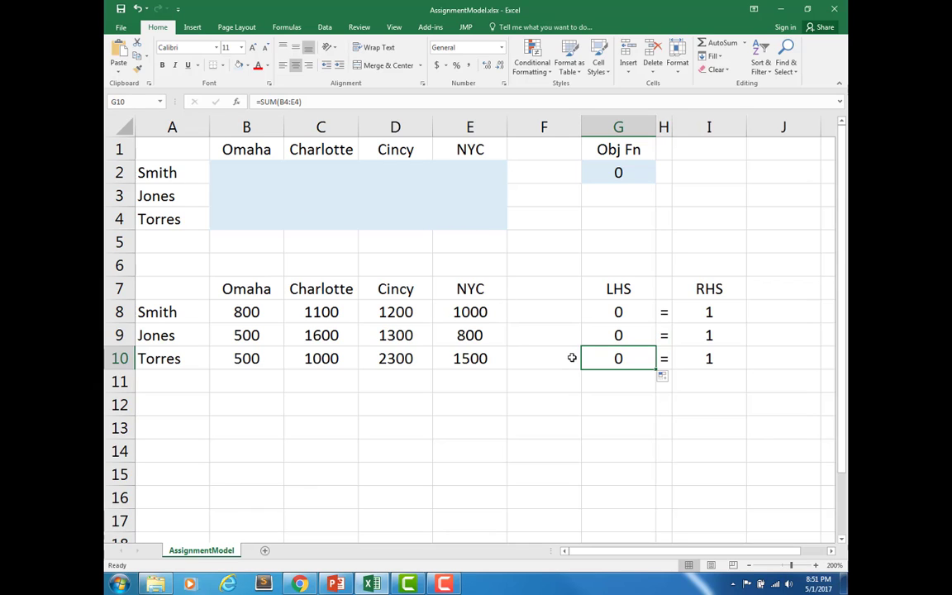
Step: Review the four city headings in B7 to E7 that each need a constraint
left_click(164, 404)
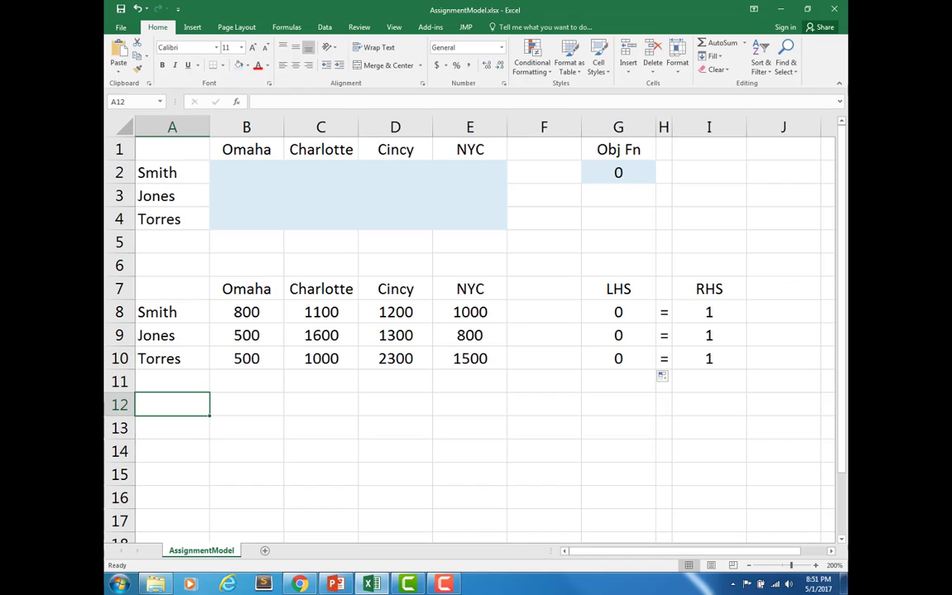
left_click(223, 289)
left_click(314, 291)
left_click(395, 290)
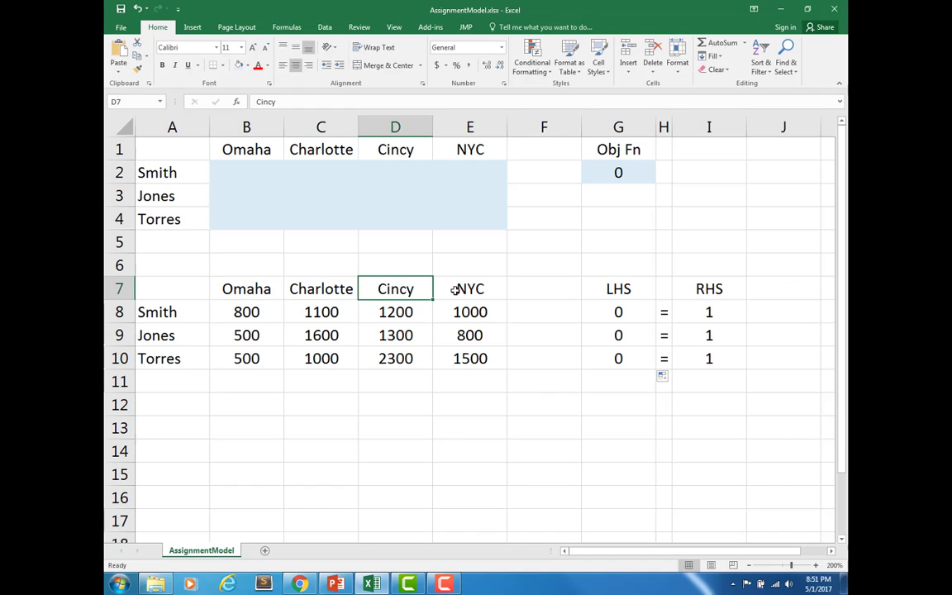
left_click(465, 290)
double_click(225, 288)
double_click(304, 288)
double_click(389, 289)
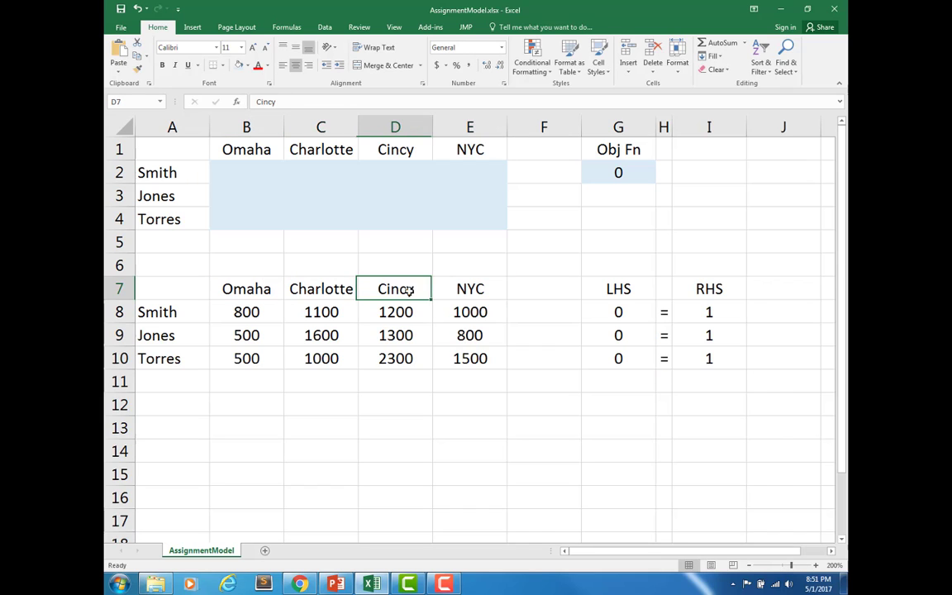
double_click(452, 289)
key("Escape")
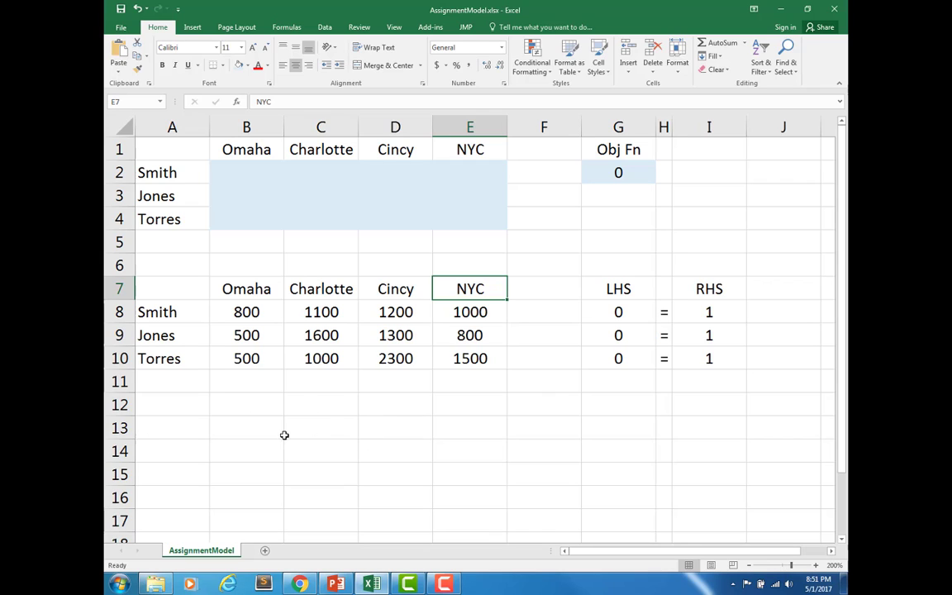
Step: Enter the city constraint row labels LHS in cell A12 and RHS in cell A14
left_click(192, 408)
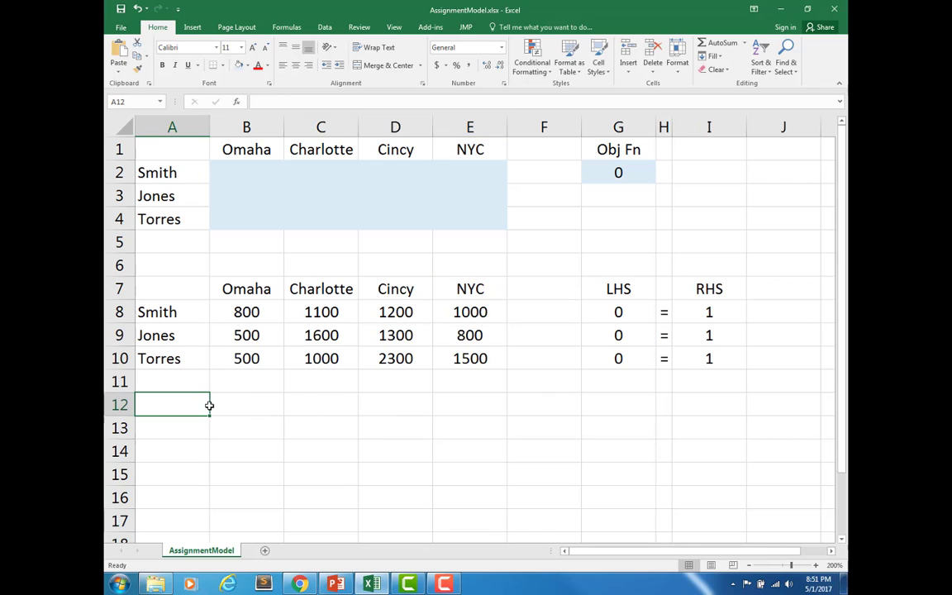
type("LHS")
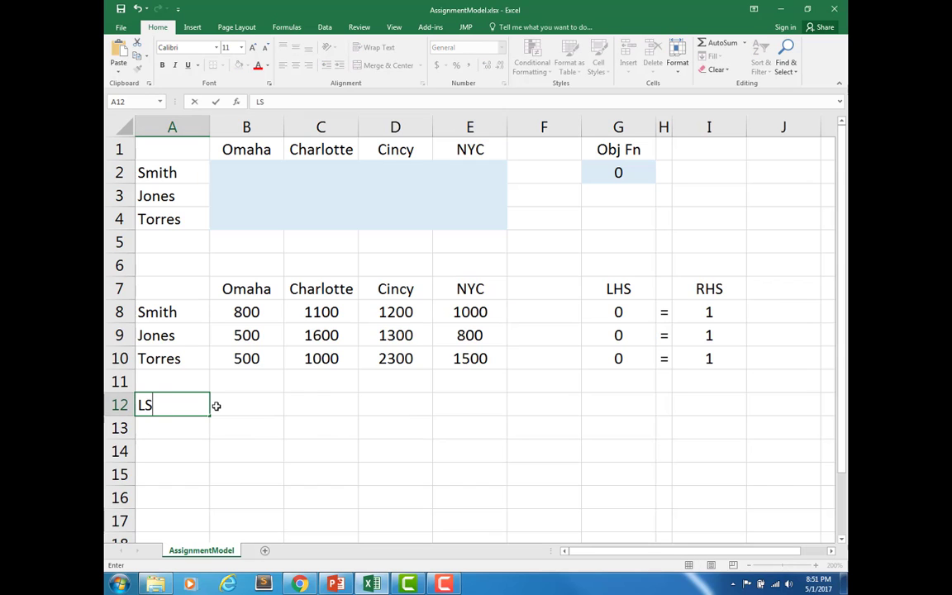
key("Return")
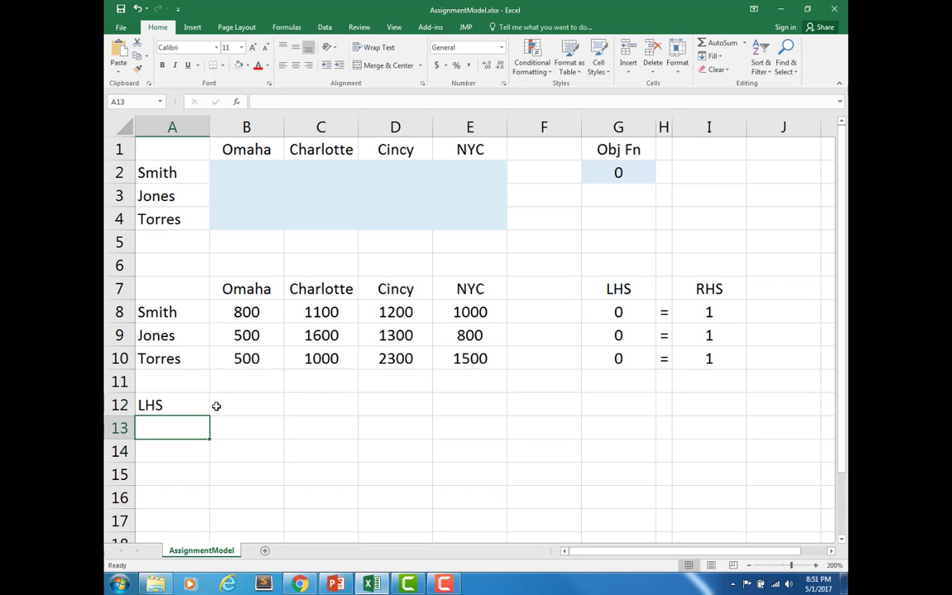
key("Return")
type("RHS")
key("Up")
Step: Enter a <= sign in each of cells B13 to E13 between the LHS and RHS rows
key("Right")
type("<=")
key("Tab")
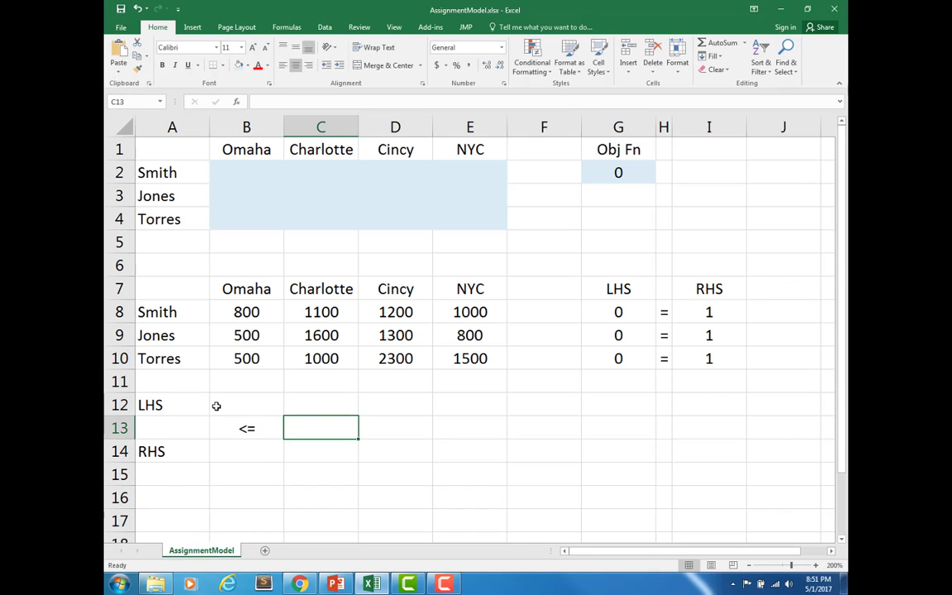
type("<=")
key("Tab")
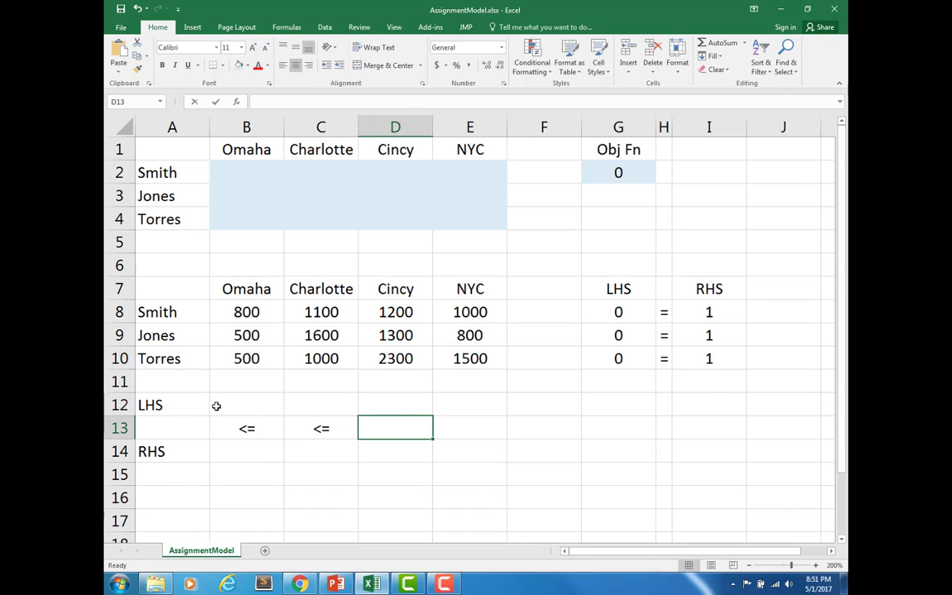
type("<=")
key("Tab")
type("<=")
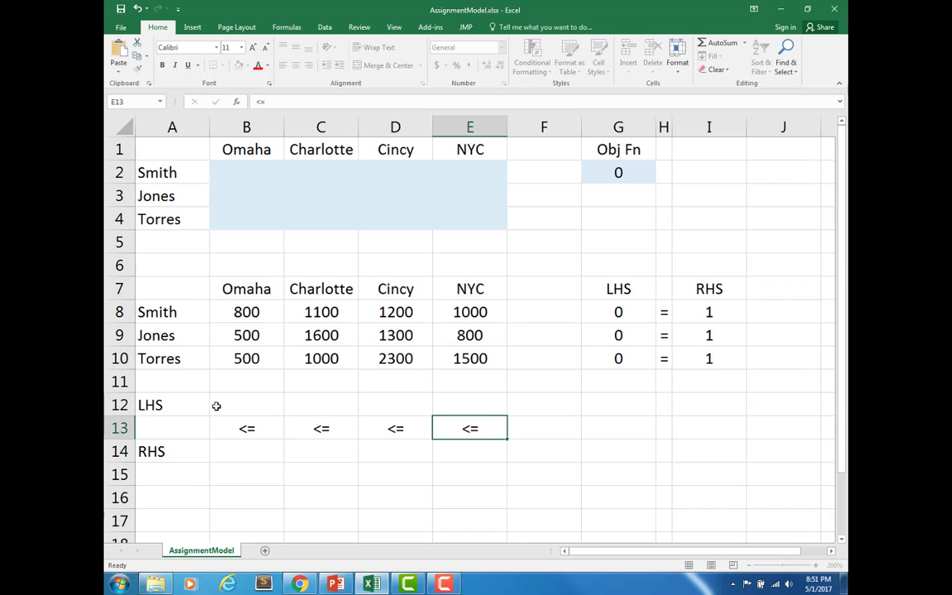
key("Return")
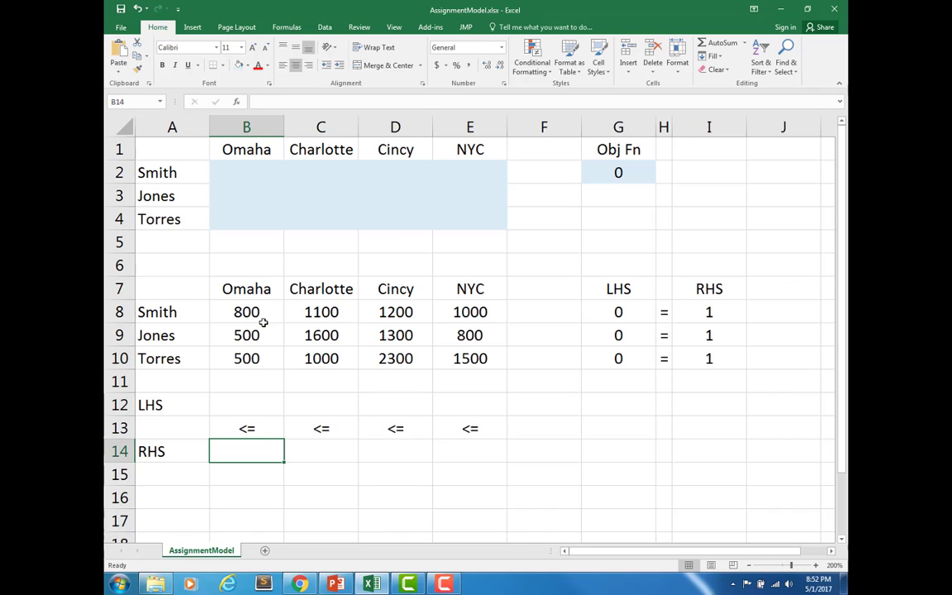
Step: Enter 1 as the right-hand-side value in each of cells B14 to E14
left_click(257, 398)
left_click(255, 453)
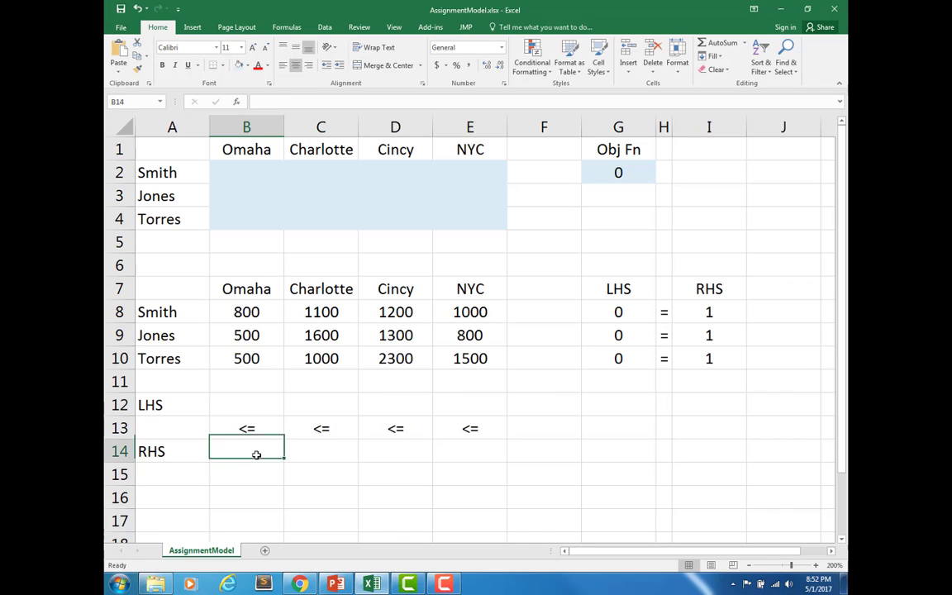
type("1")
key("Tab")
type("1")
key("Tab")
type("1")
key("Tab")
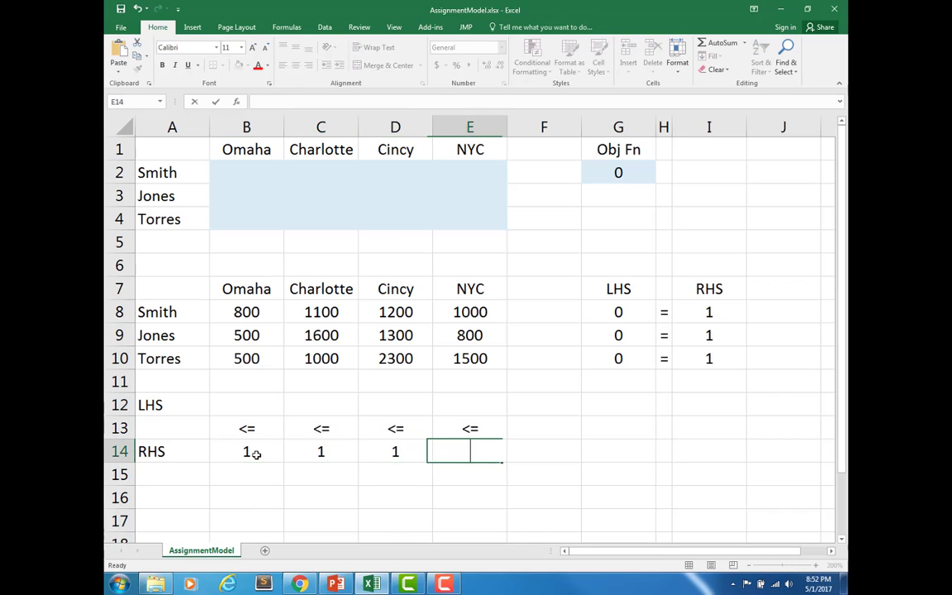
type("1")
key("Tab")
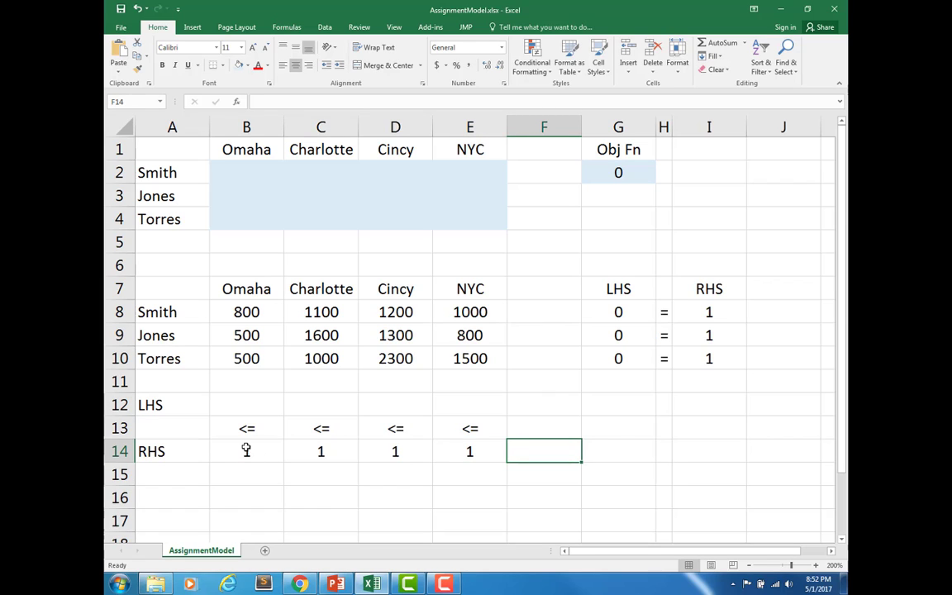
Step: Enter the formula =SUM(B2:B4) in cell B12, copy it across through E12 and check the copied formula in E12
left_click(248, 403)
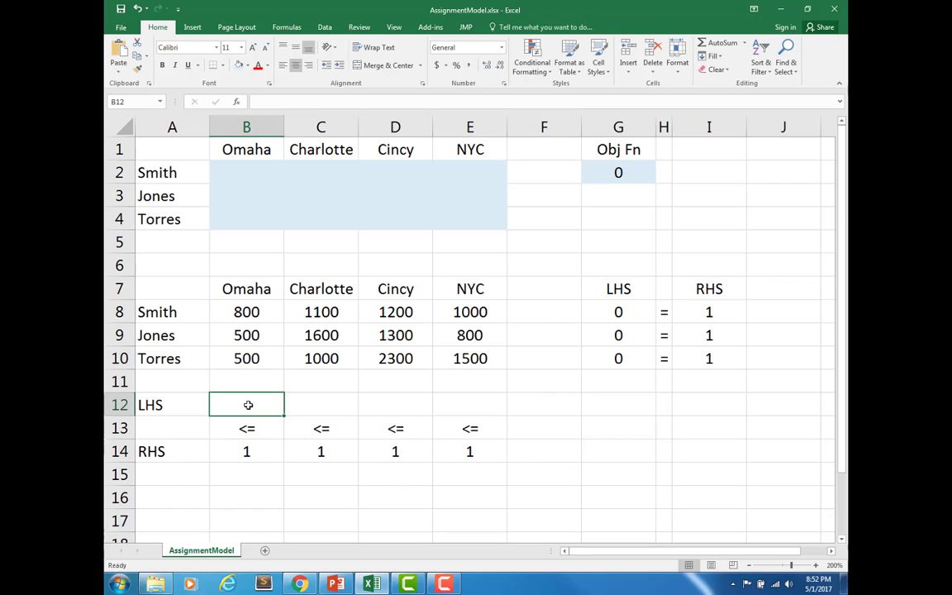
type("=sum(")
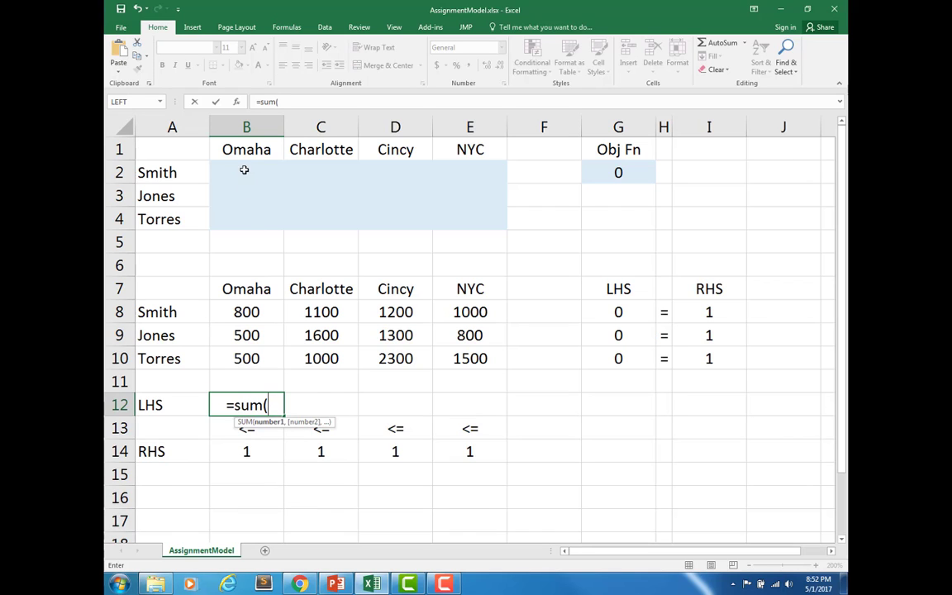
left_click_drag(247, 172, 244, 219)
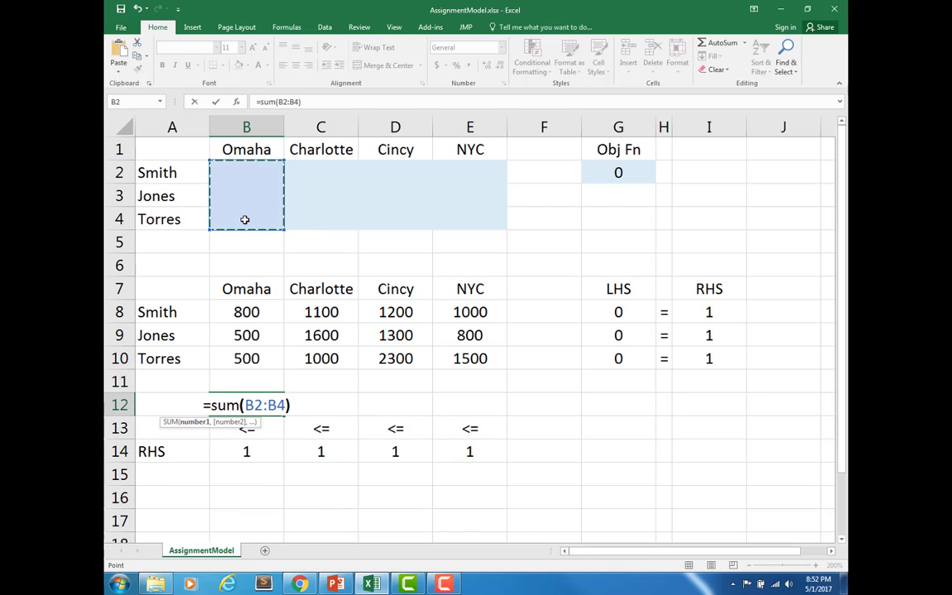
key("Tab")
left_click(270, 400)
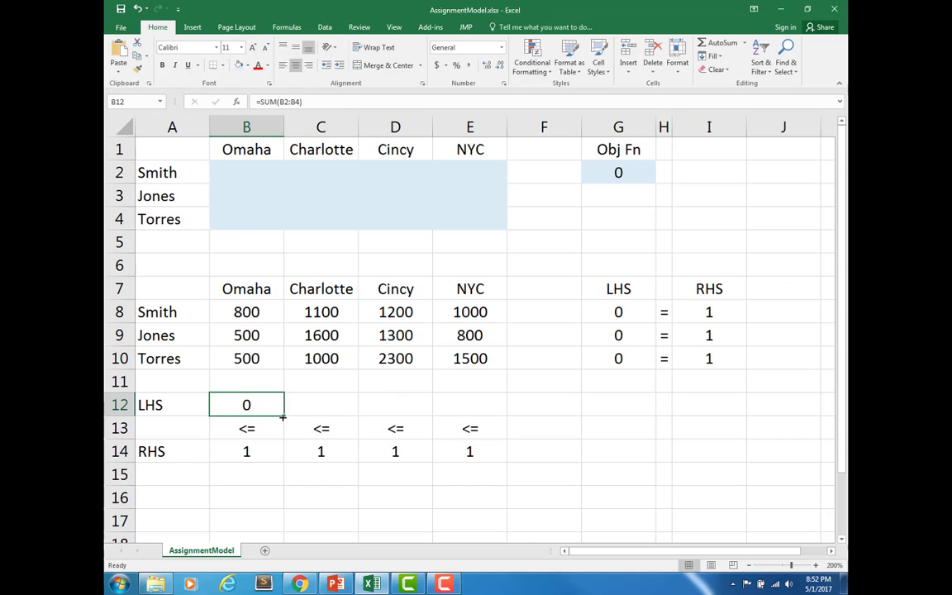
left_click_drag(283, 417, 477, 410)
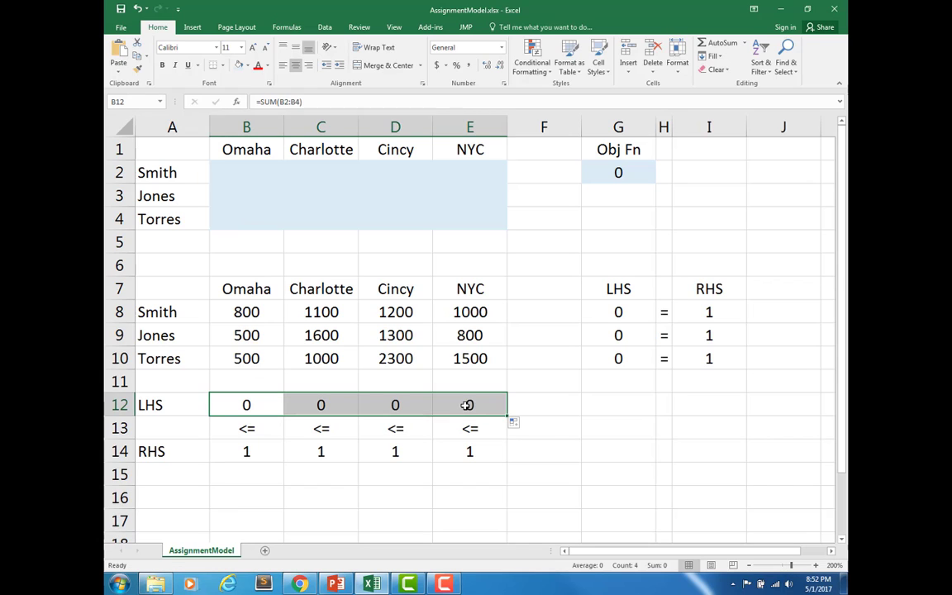
double_click(467, 405)
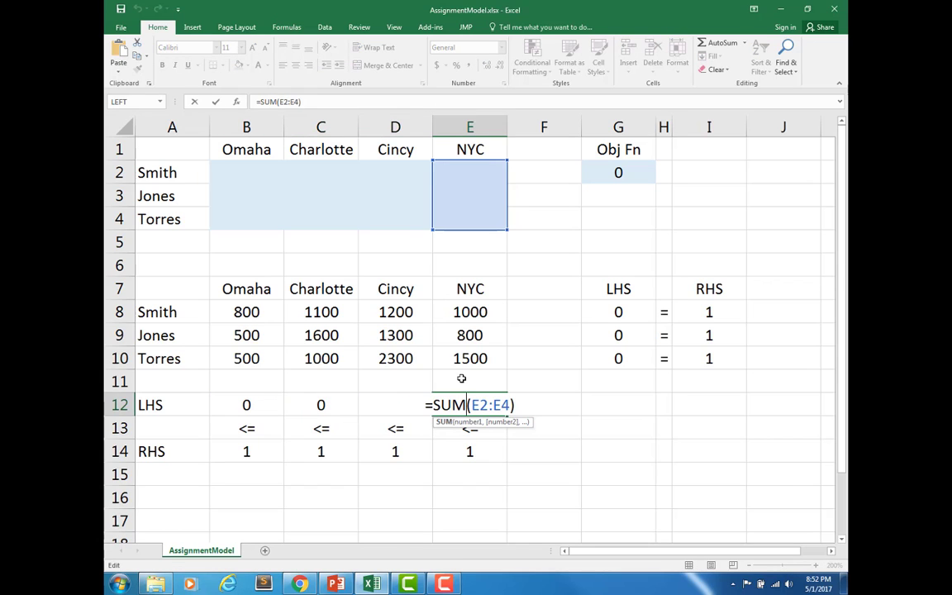
left_click(450, 416)
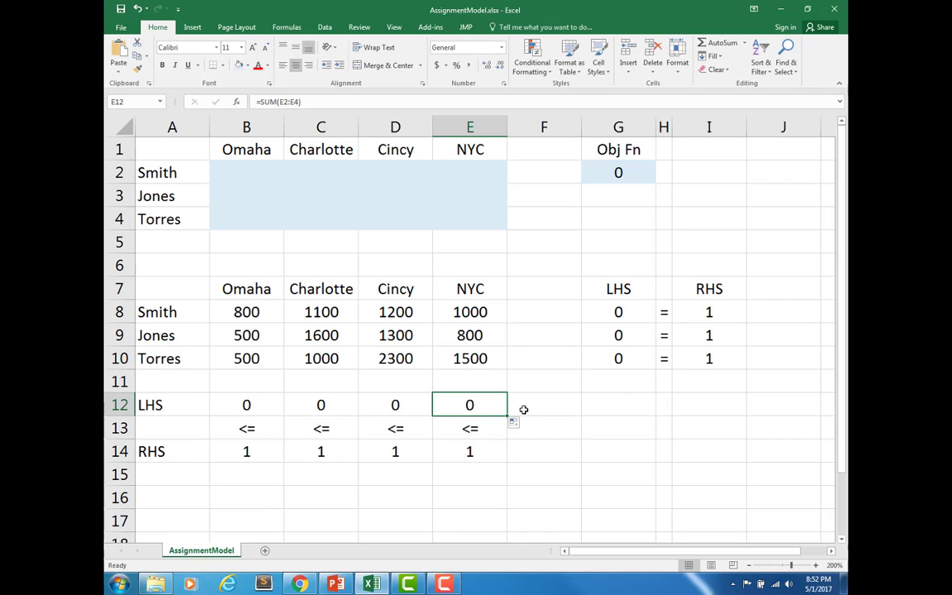
Step: Open Solver and set it to minimize the objective function cell G2
left_click(598, 176)
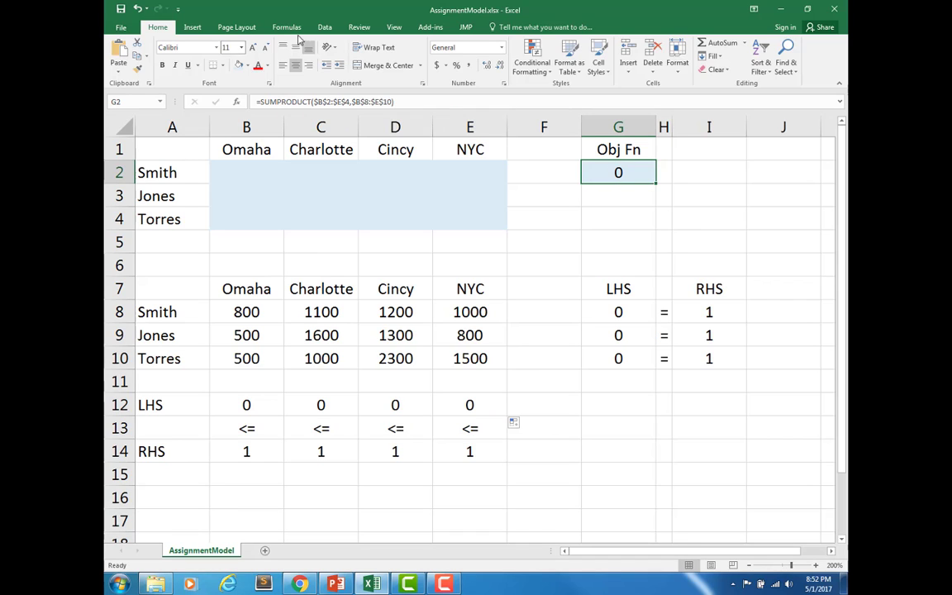
left_click(325, 27)
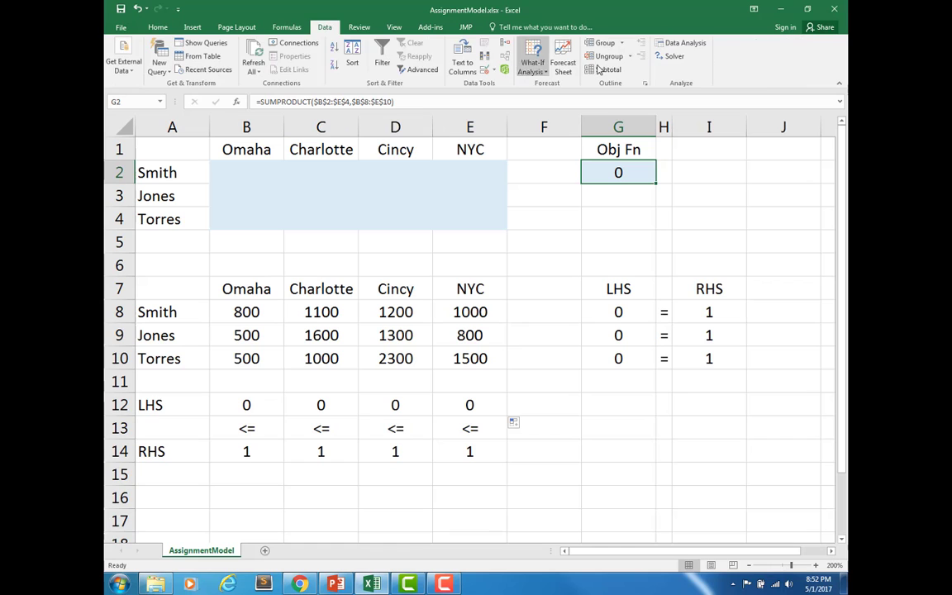
left_click(669, 56)
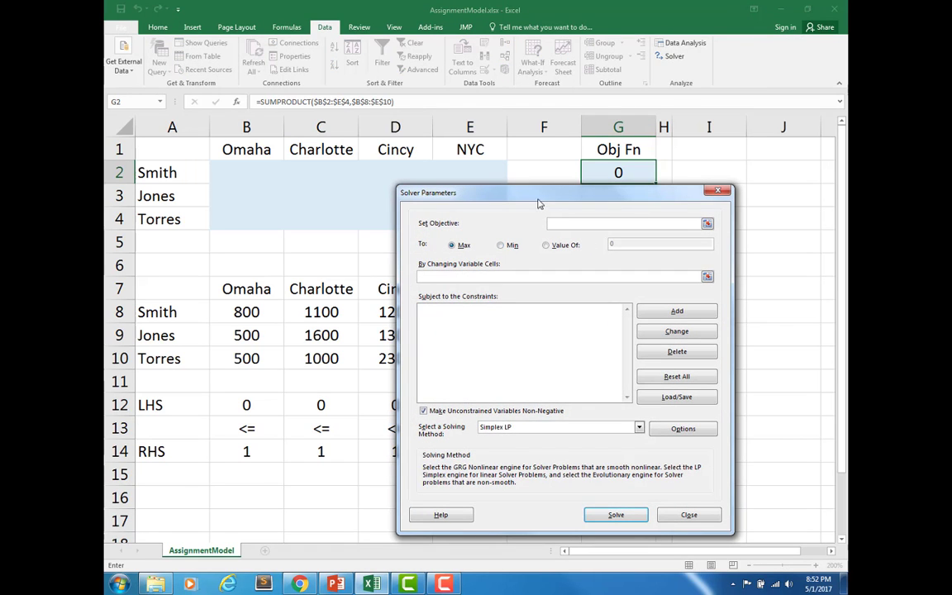
left_click(528, 282)
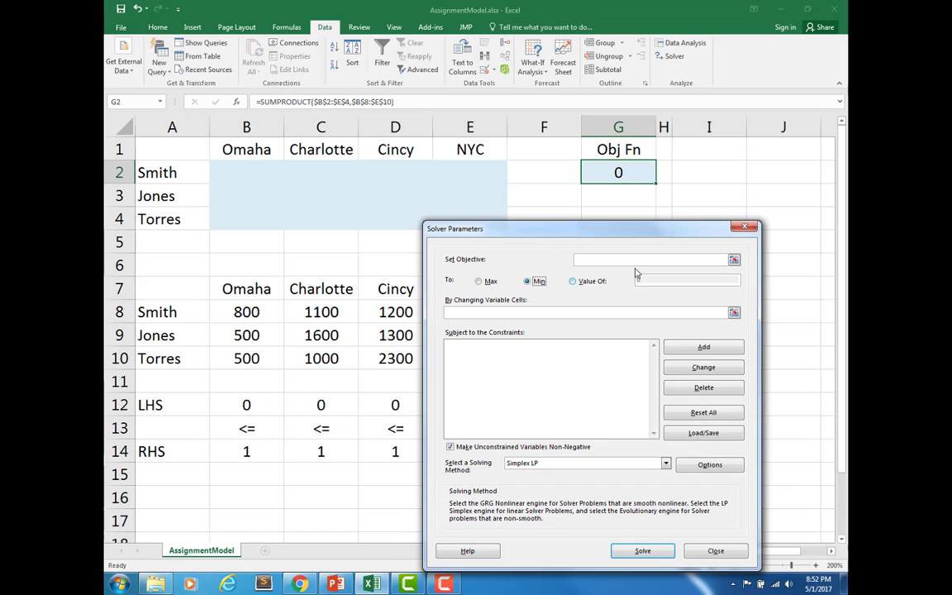
left_click(733, 260)
left_click(593, 172)
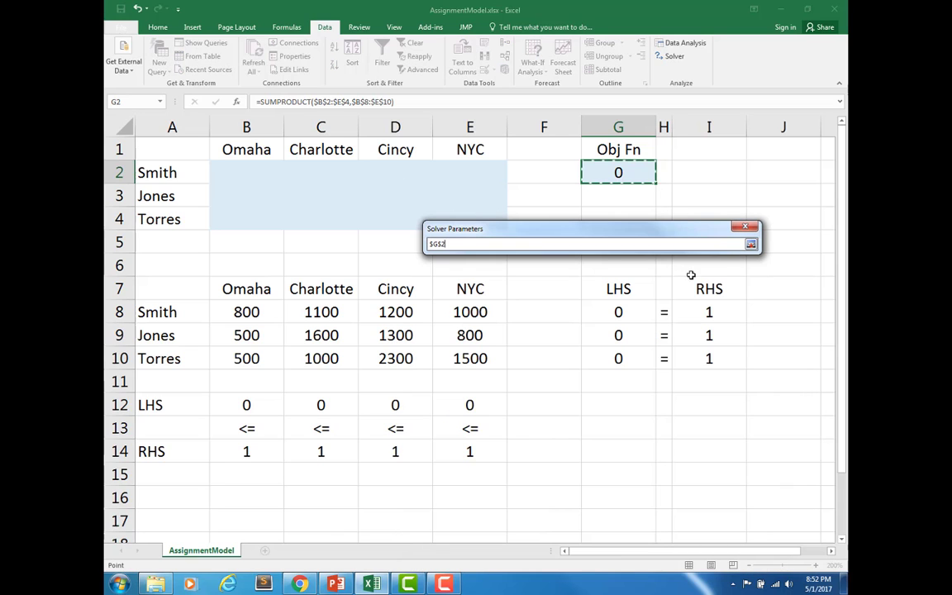
left_click(751, 245)
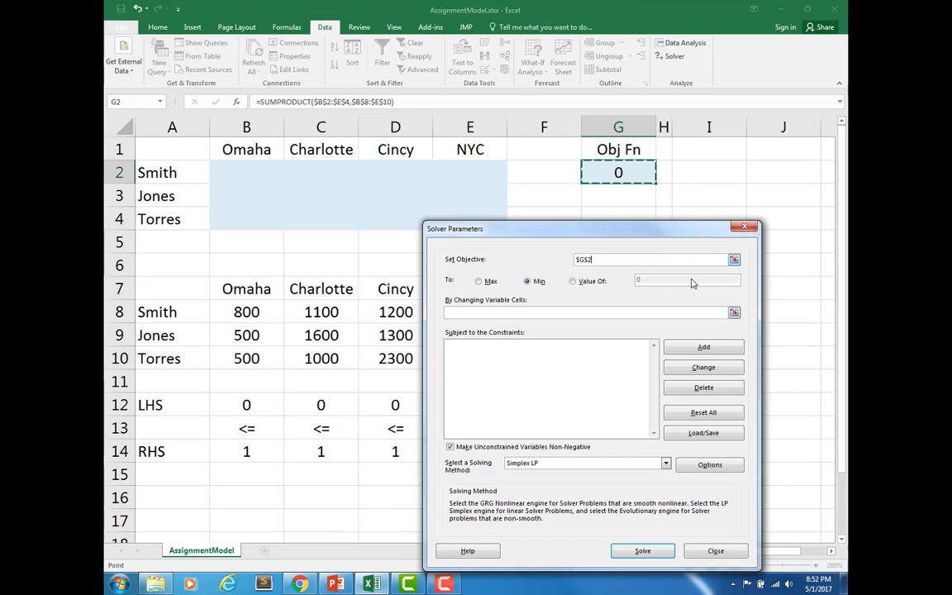
Step: Set the Solver's changing variable cells to the shaded assignment range B2:E4
left_click(733, 313)
left_click_drag(264, 180, 450, 218)
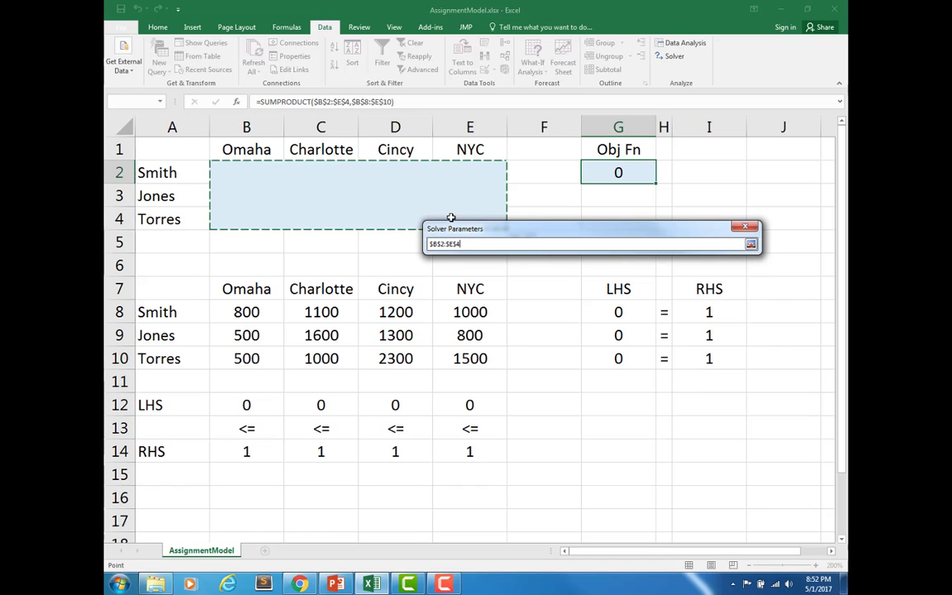
left_click(750, 244)
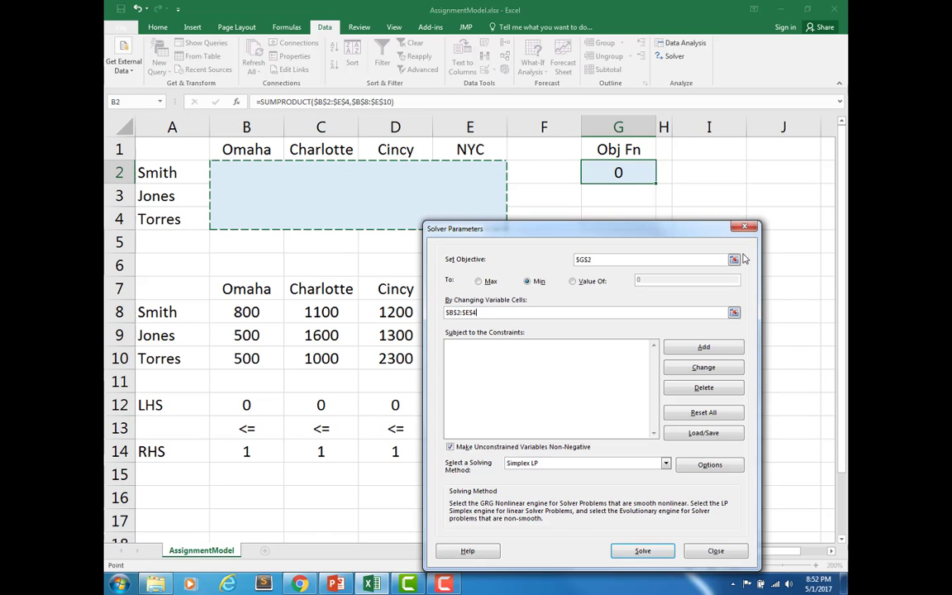
Step: Add a Solver constraint that the person totals G8:G10 equal the right-hand sides I8:I10
left_click(704, 347)
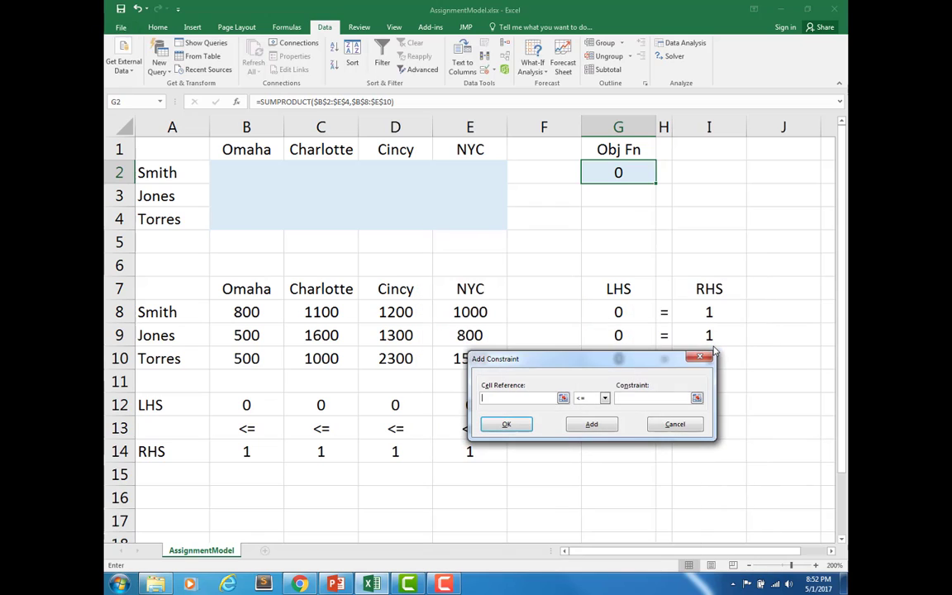
left_click(563, 399)
left_click_drag(618, 314, 632, 355)
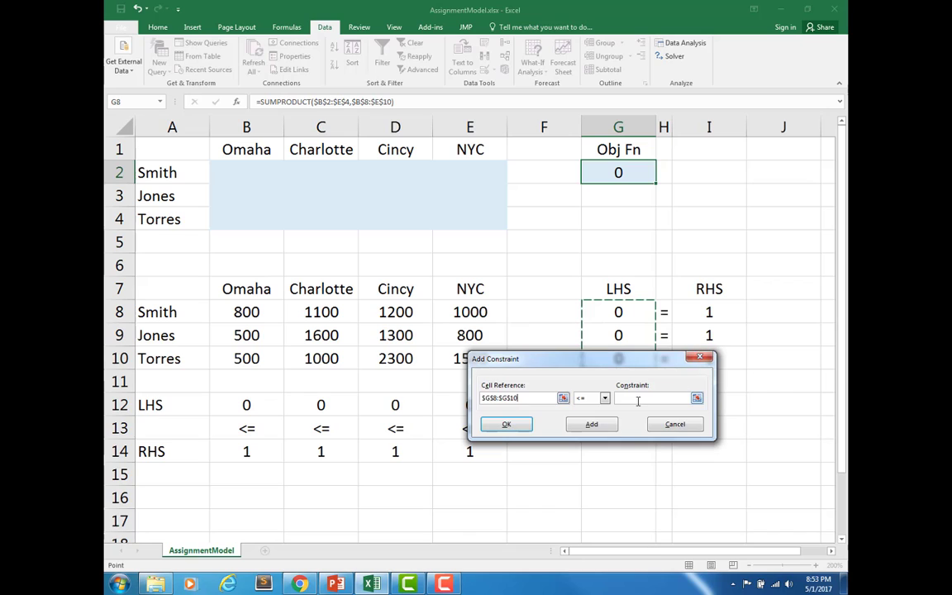
left_click(606, 399)
left_click(593, 416)
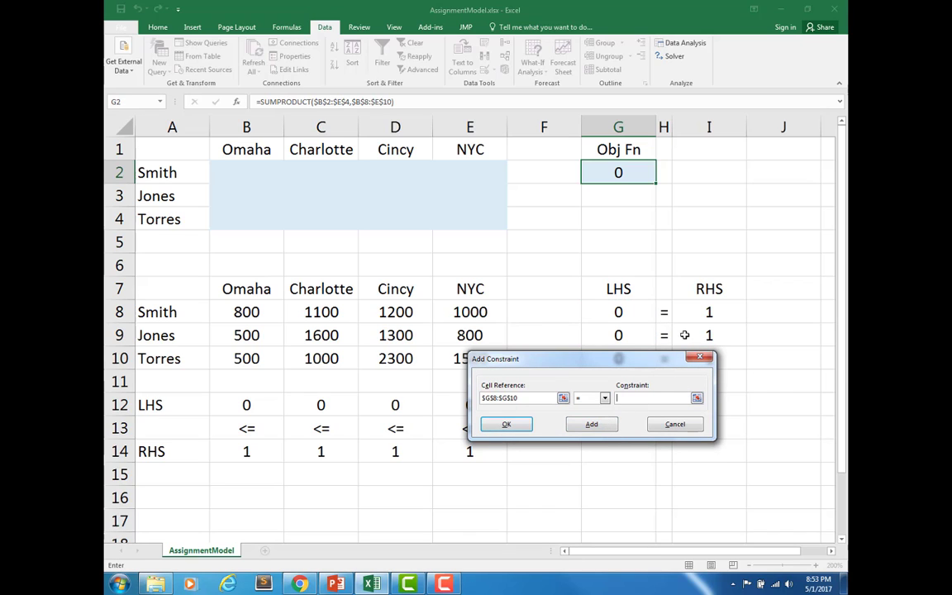
left_click_drag(699, 309, 715, 379)
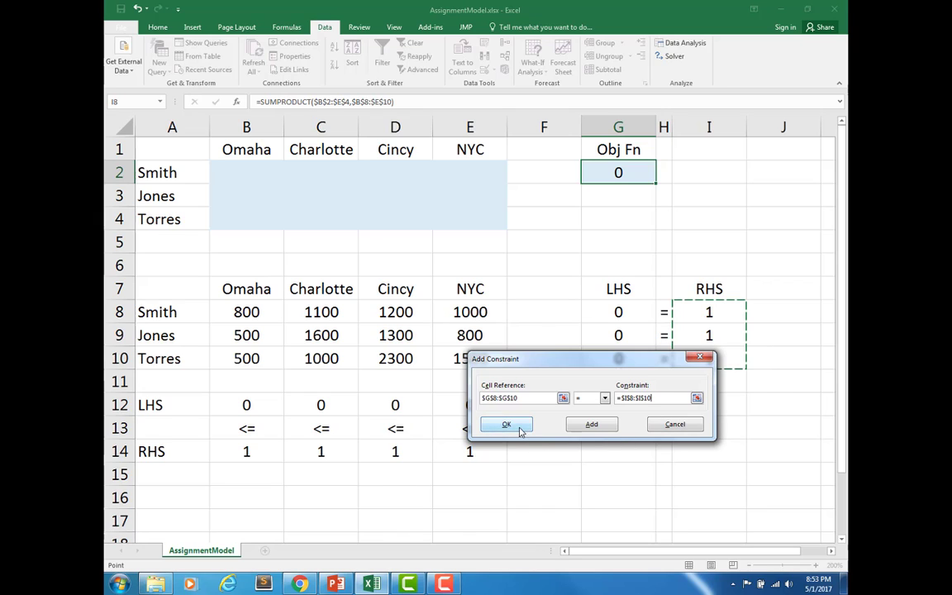
left_click(590, 426)
Step: Add a Solver constraint that the city totals B12:E12 are <= the right-hand sides B14:E14
left_click(562, 398)
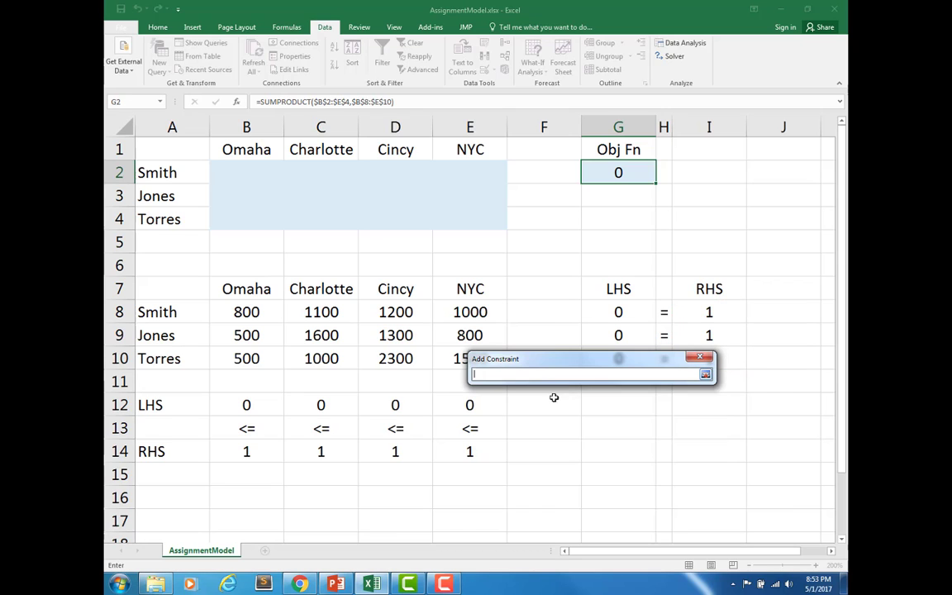
left_click_drag(250, 400, 450, 406)
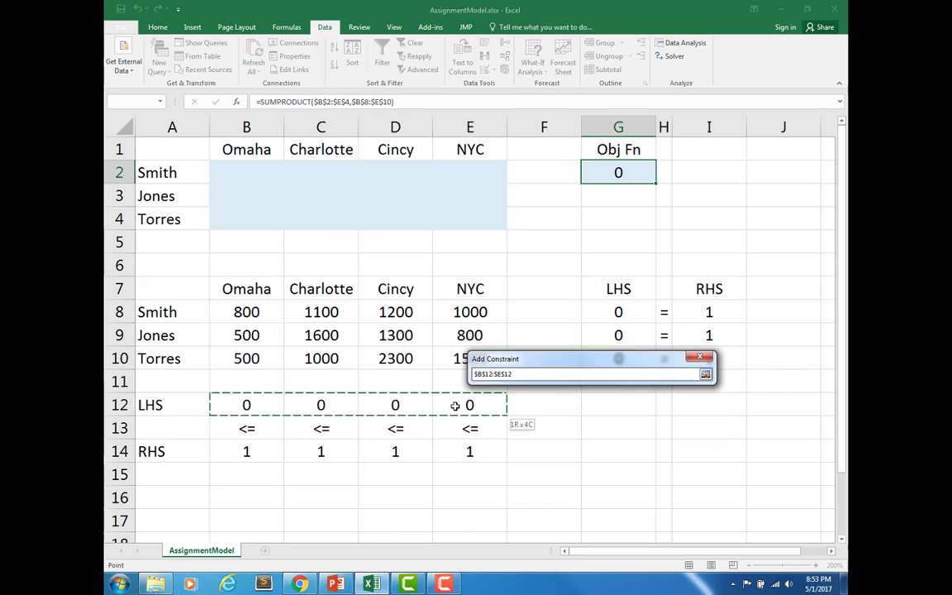
key("Return")
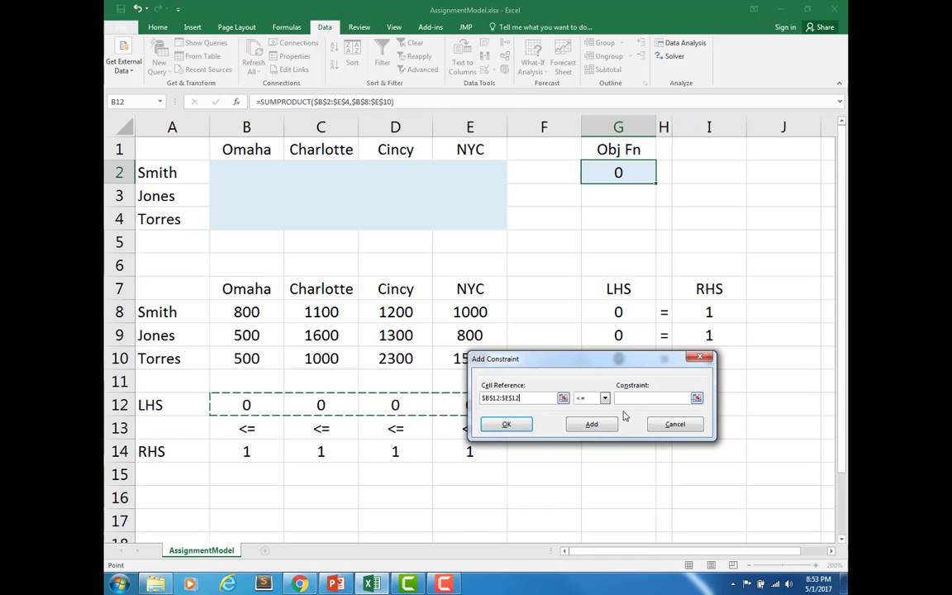
left_click(697, 398)
left_click_drag(248, 453, 438, 461)
key("Return")
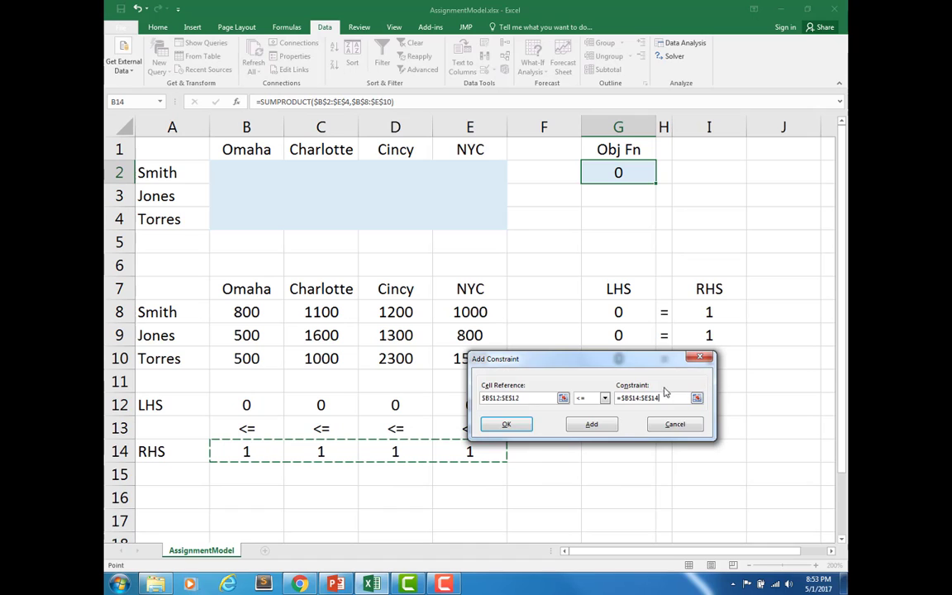
left_click(507, 424)
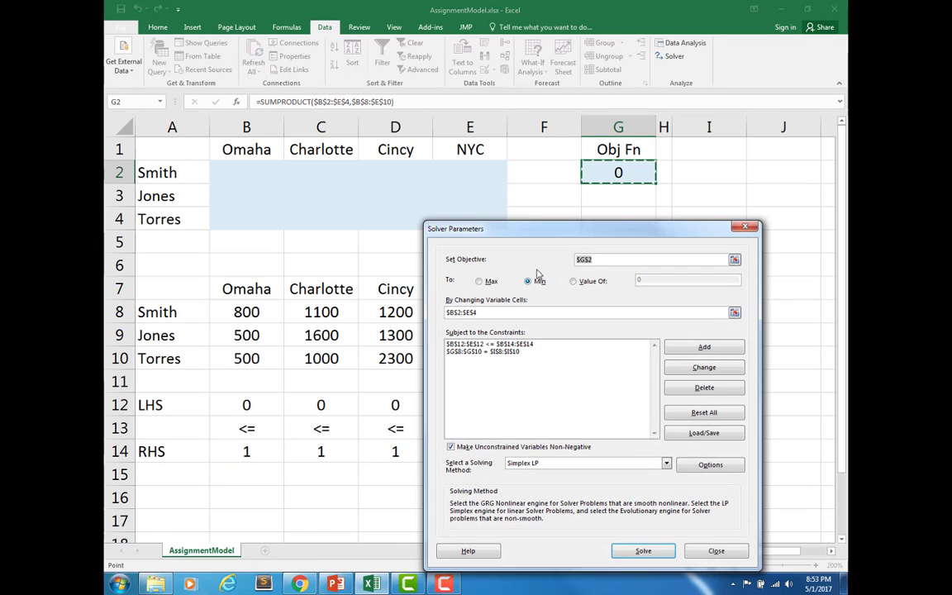
Step: Solve the model with the Simplex LP method and keep the Solver solution
left_click_drag(530, 231, 436, 193)
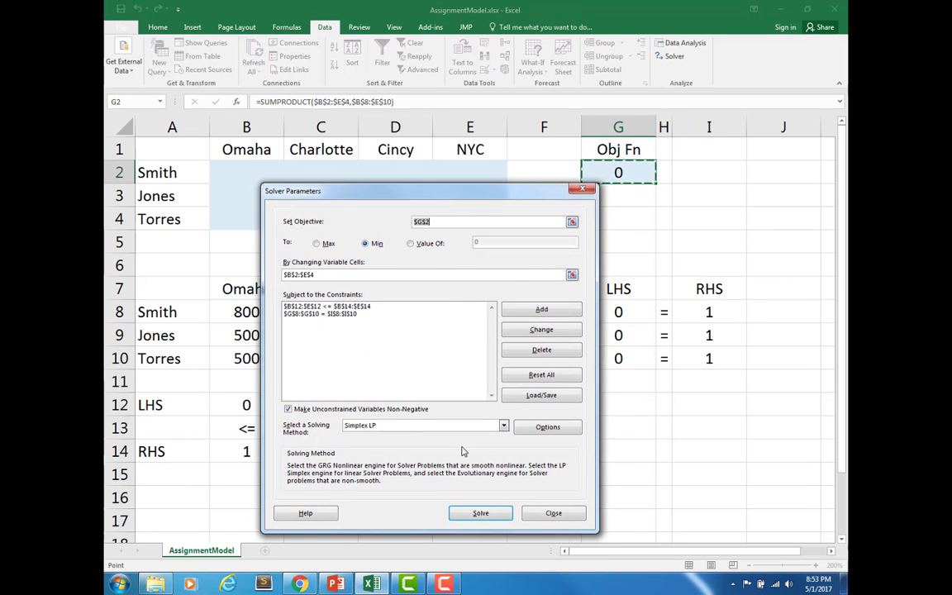
left_click(480, 513)
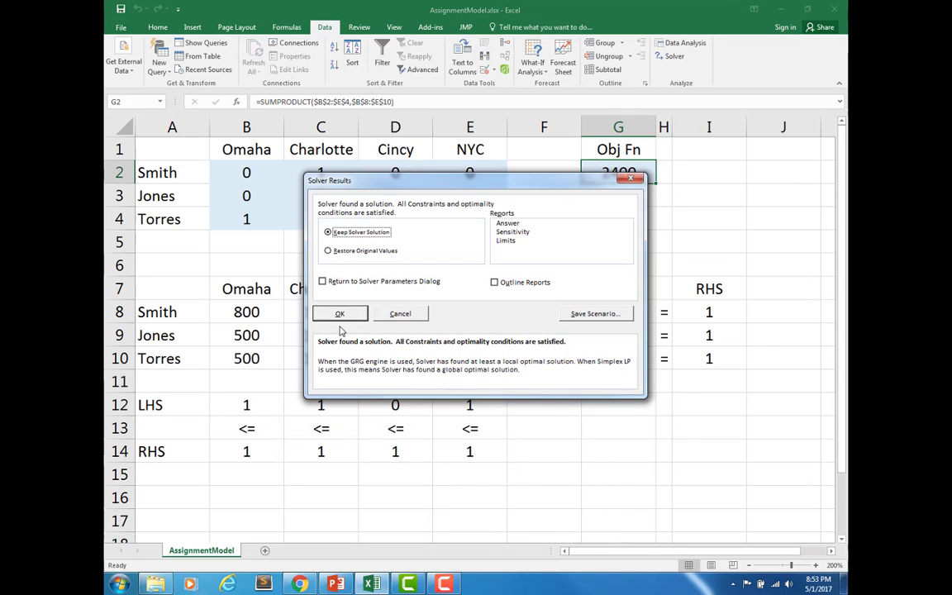
left_click(340, 314)
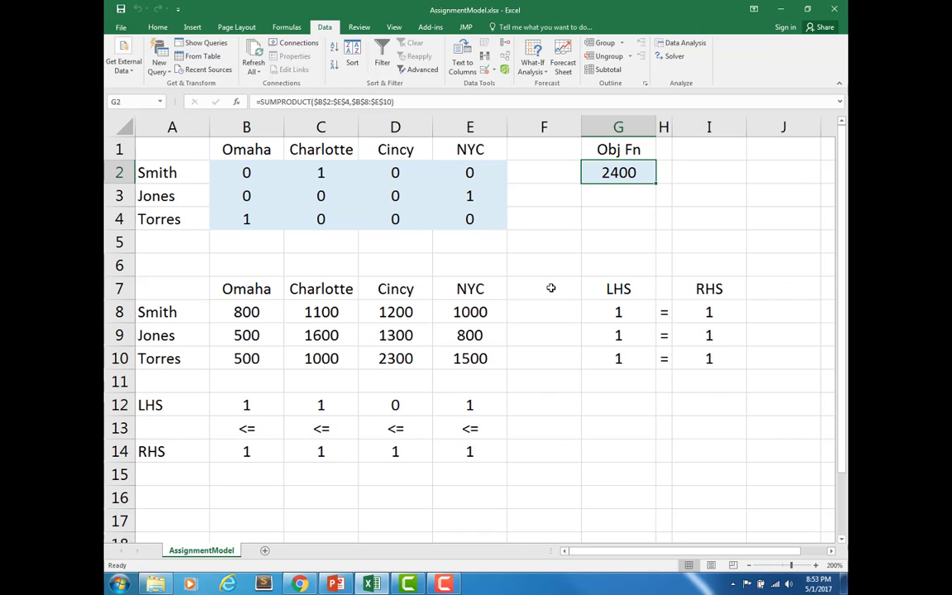
Step: Examine the solved assignments in B2:E4 against the Omaha costs, the Cincy column and the objective in G2
left_click(252, 223)
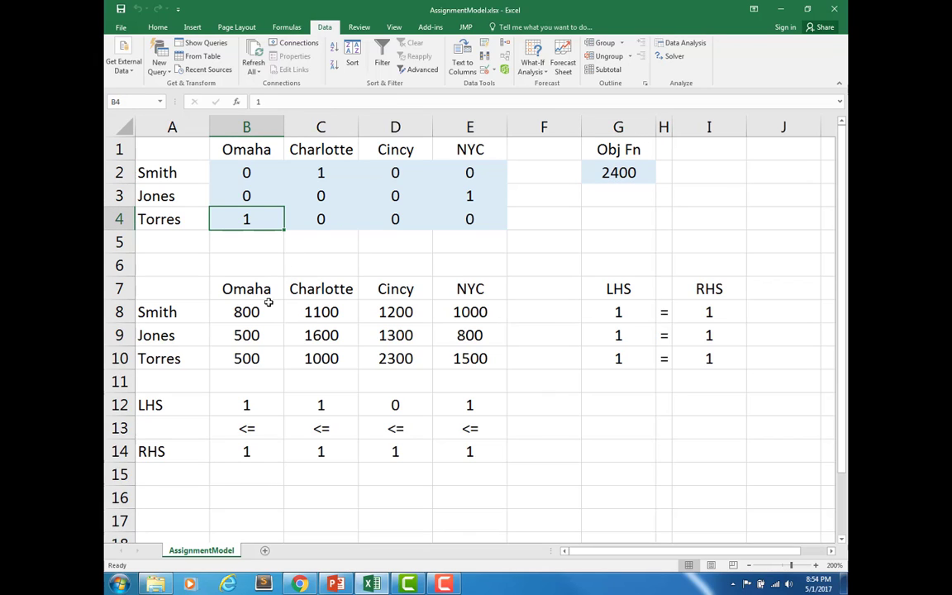
left_click_drag(251, 311, 266, 357)
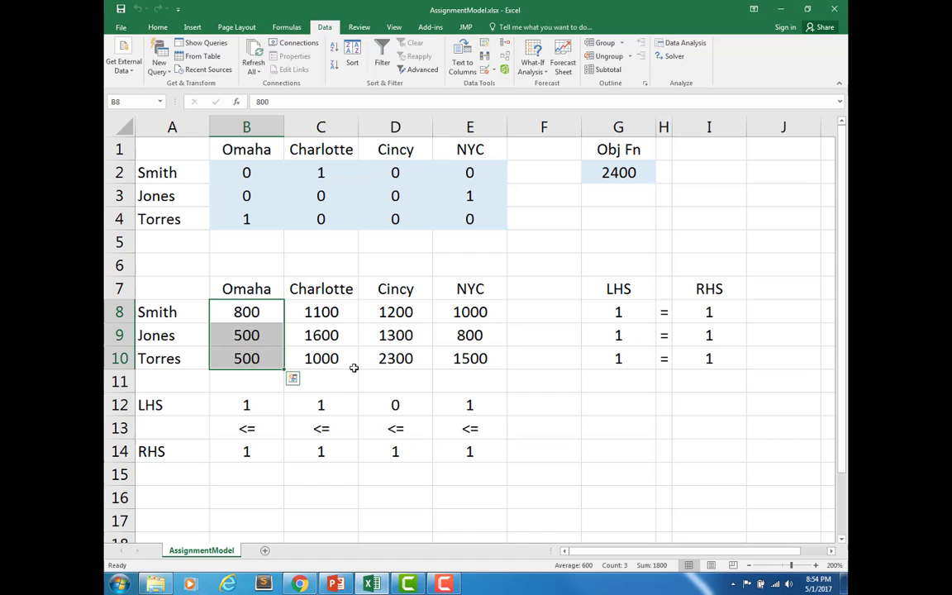
left_click(322, 174)
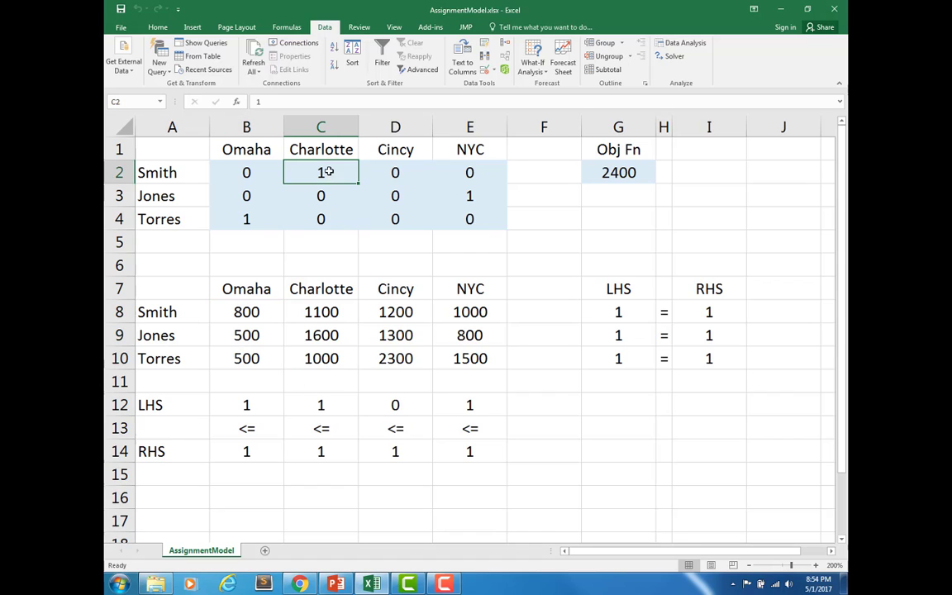
left_click(466, 197)
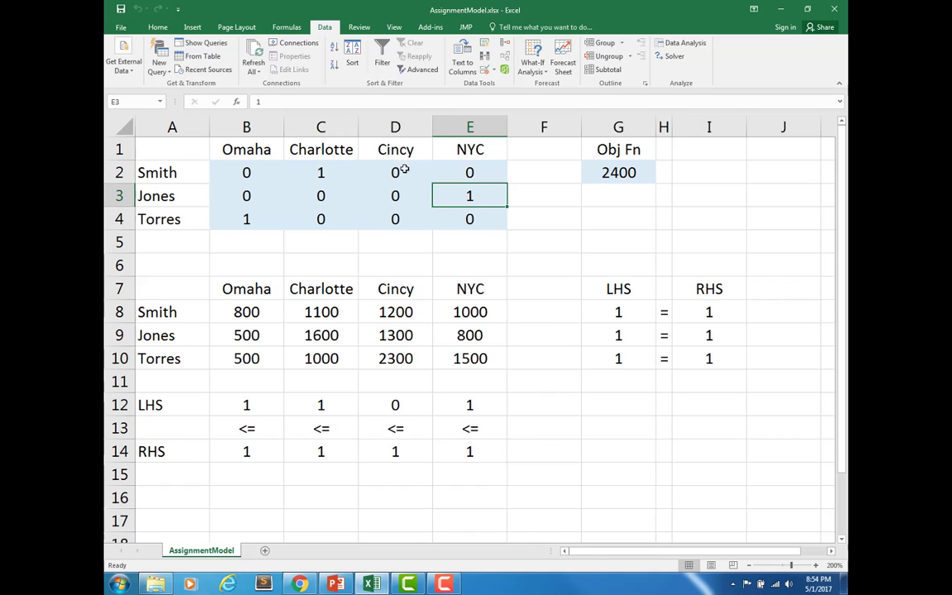
left_click_drag(395, 172, 395, 219)
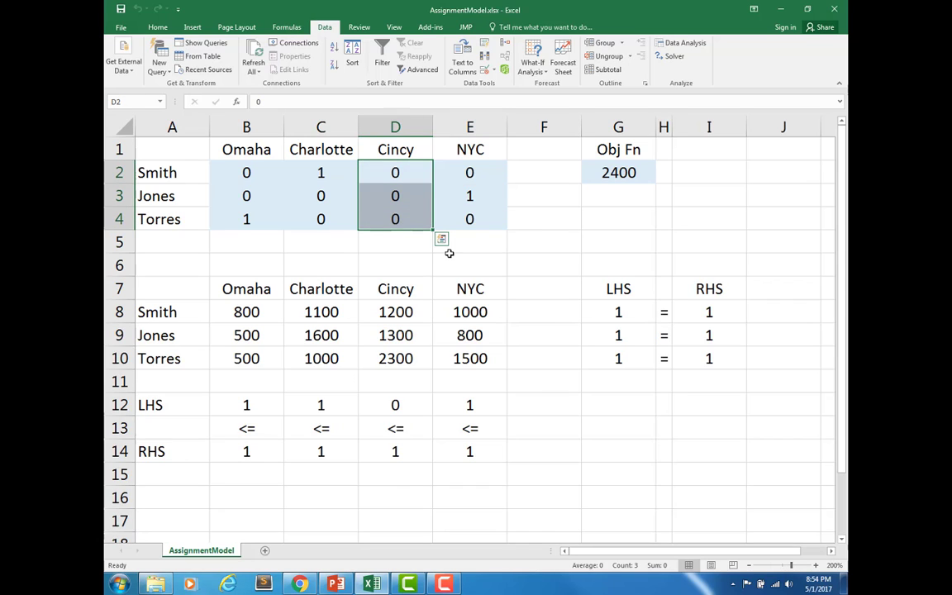
left_click(608, 175)
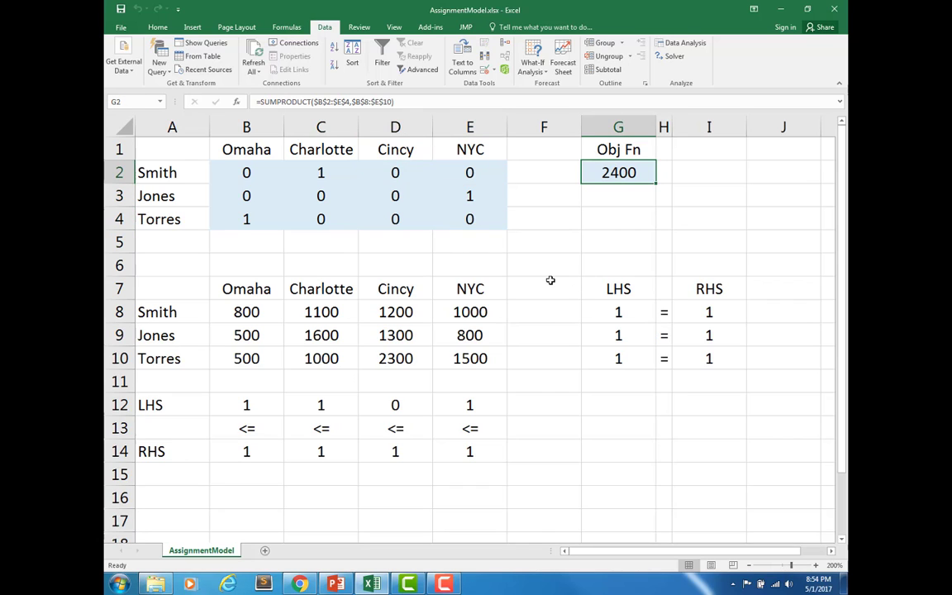